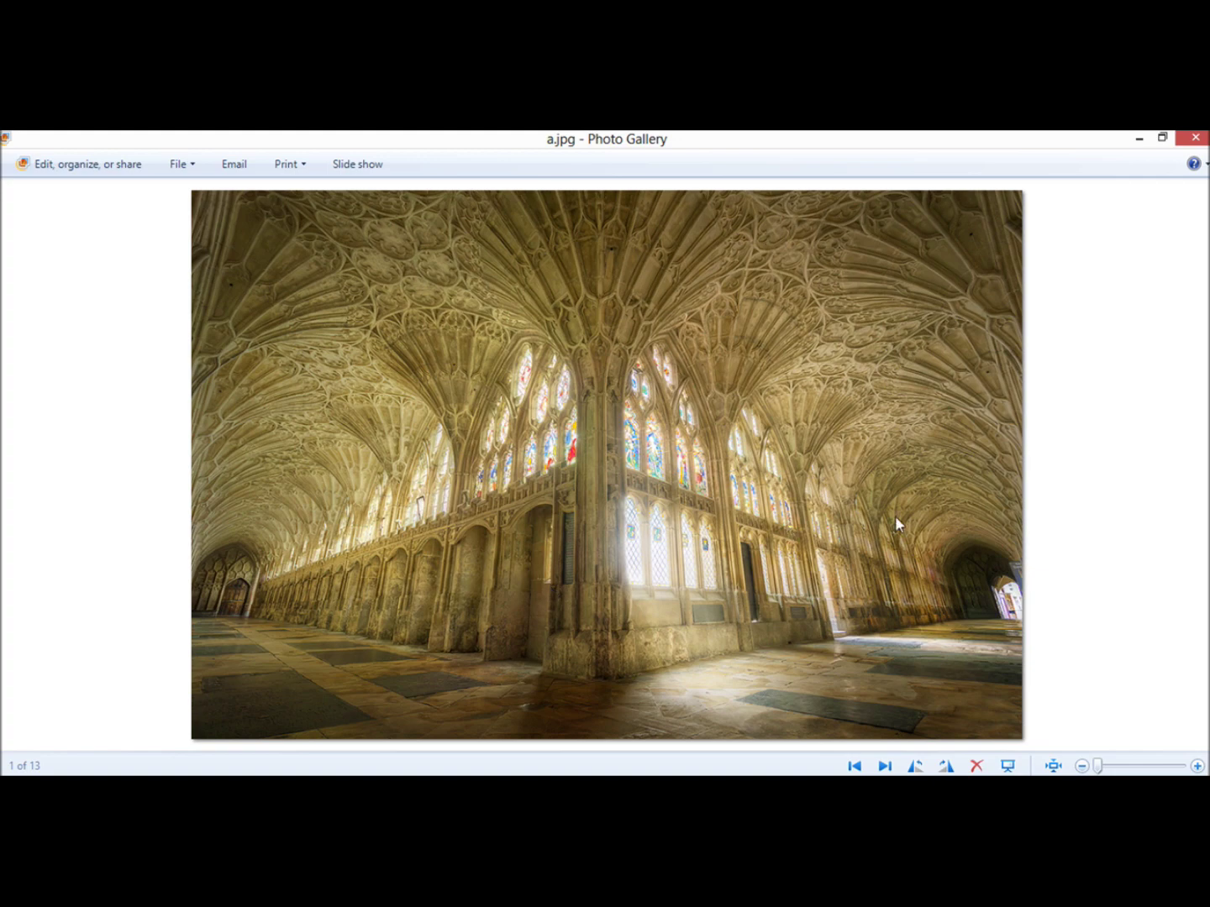
# - Compare the a.jpg, a.tif, a1.tif and a2.tif exposures in Photo Gallery, then close the viewer
pyautogui.click(888, 765)
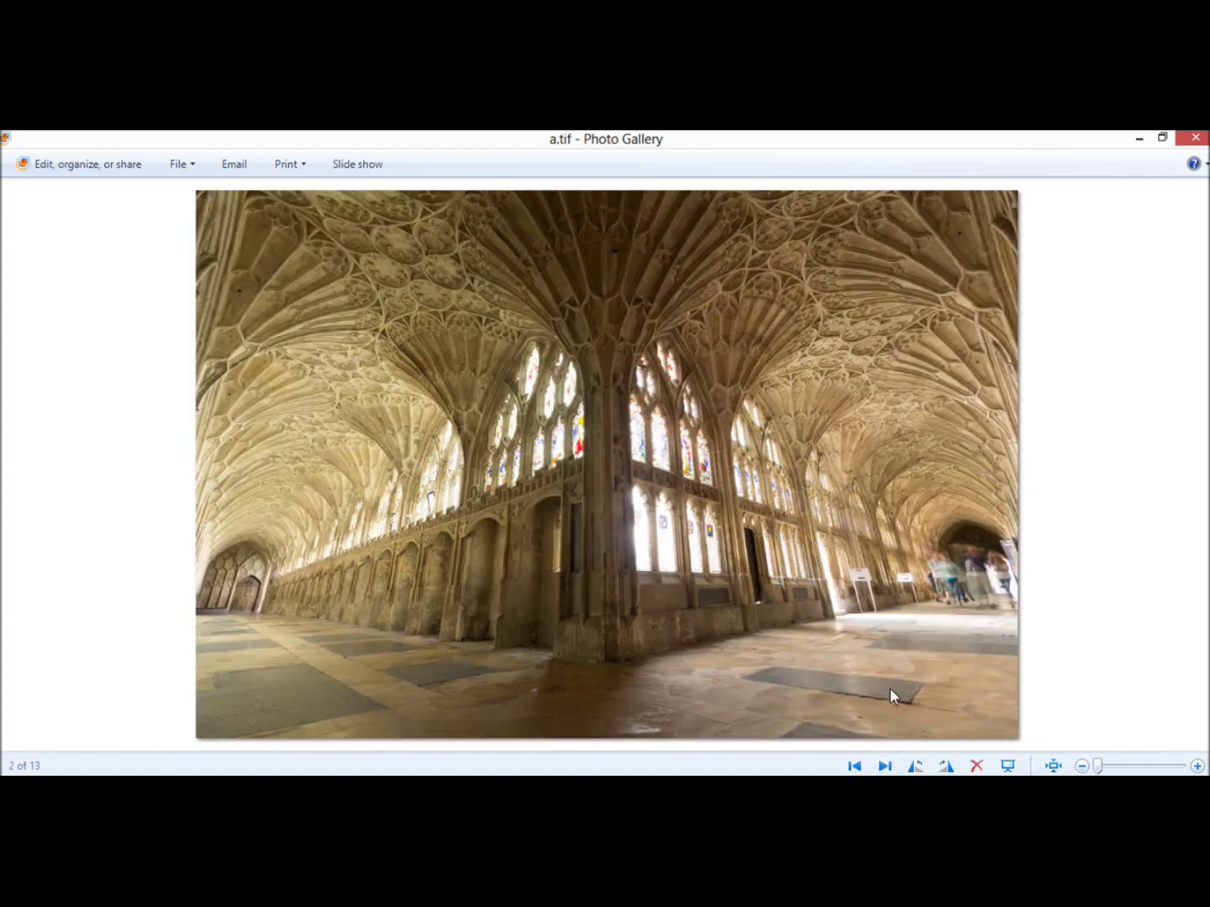
pyautogui.click(856, 766)
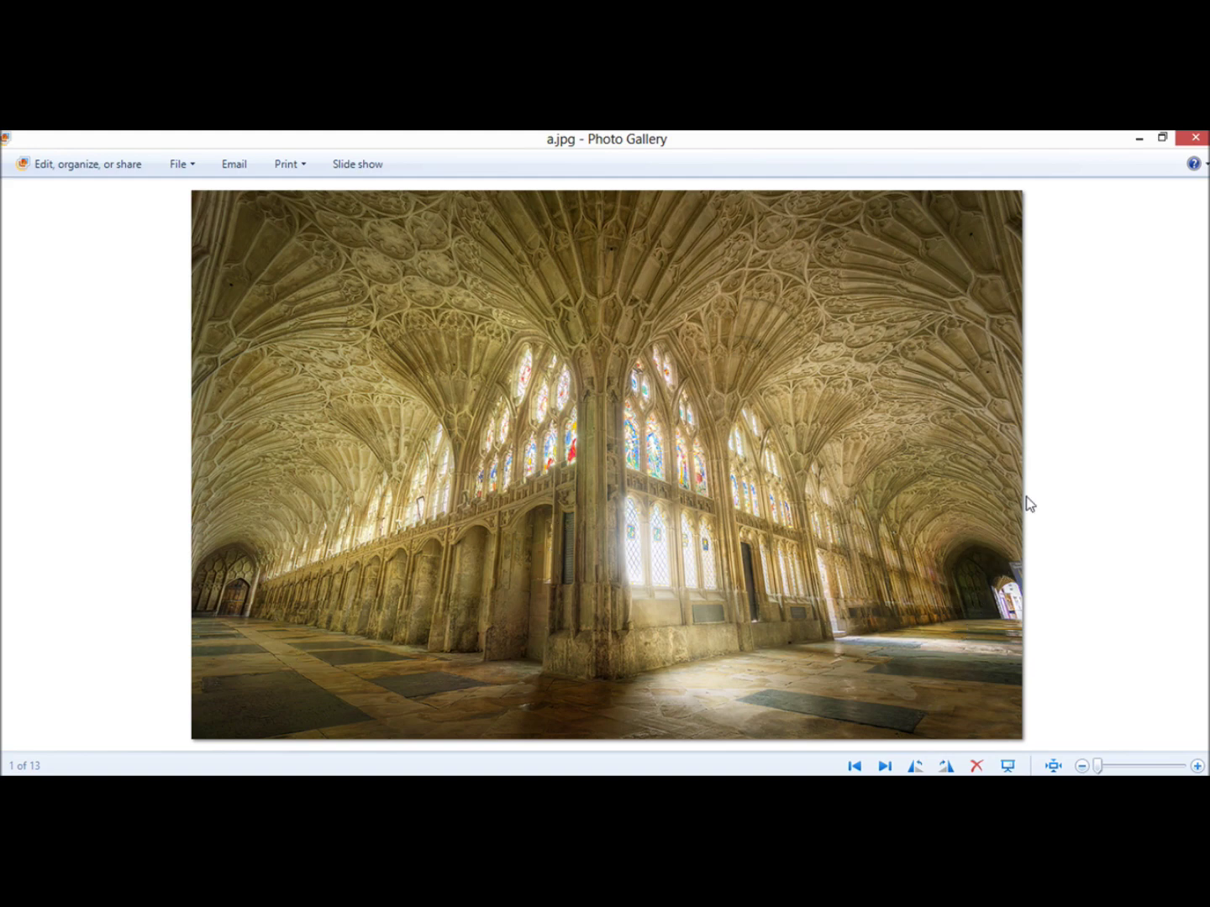
pyautogui.click(886, 768)
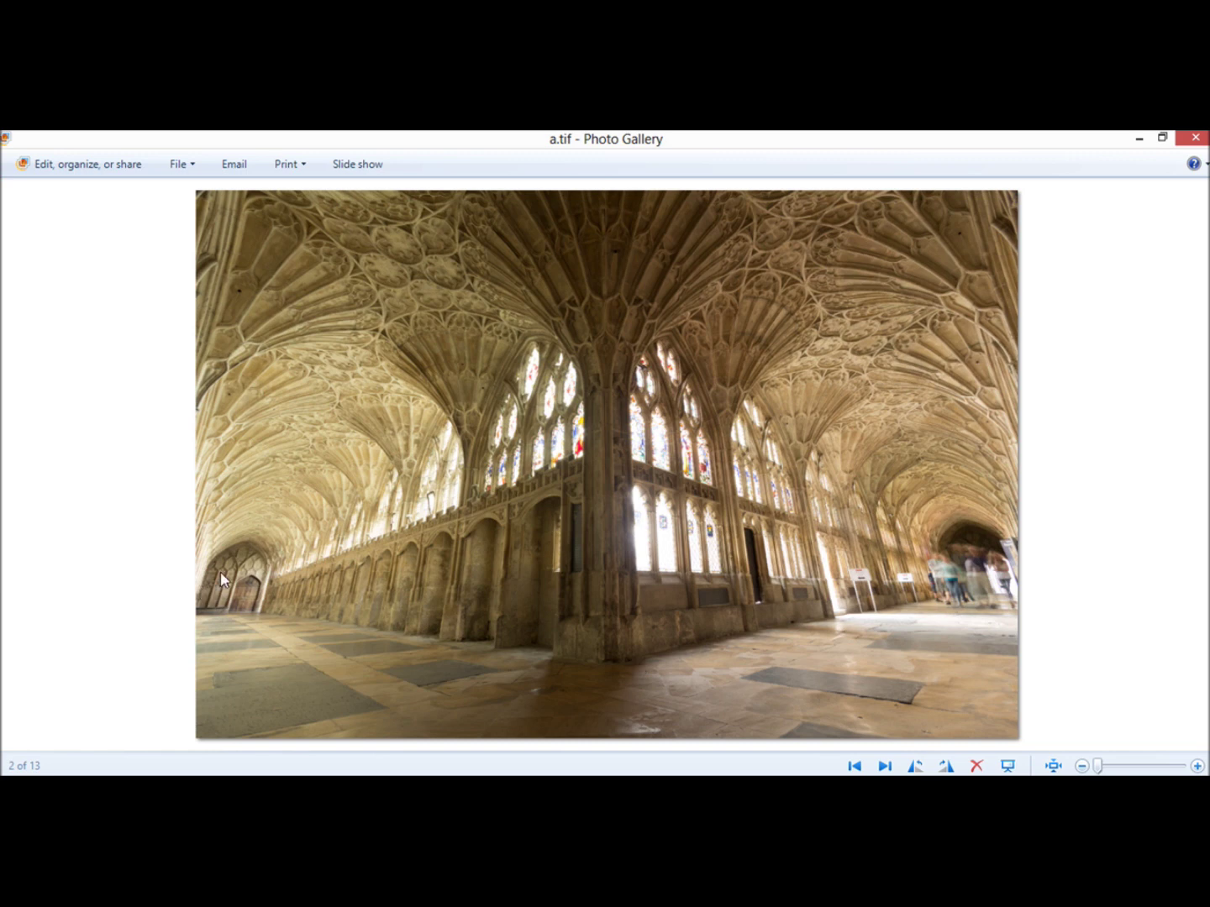
pyautogui.click(885, 766)
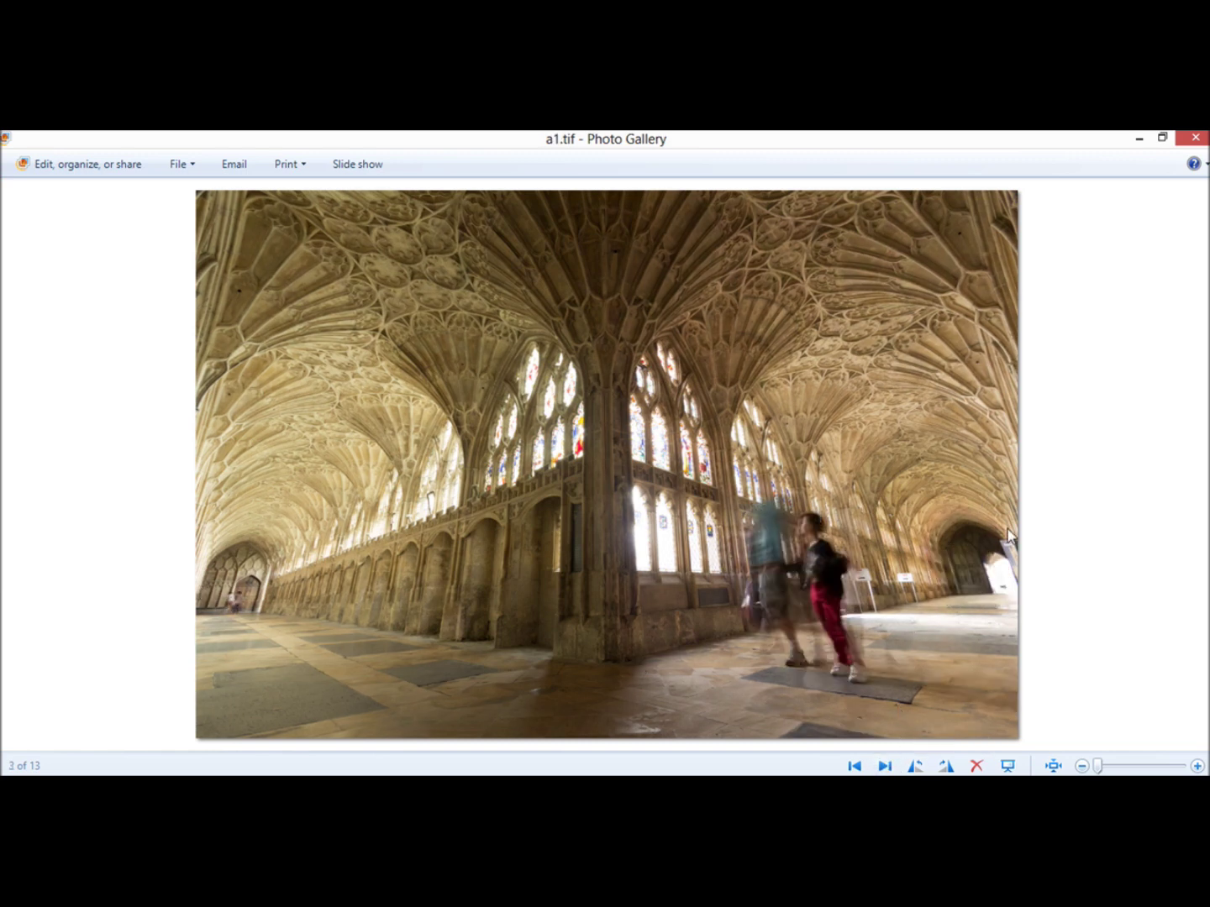
pyautogui.click(854, 766)
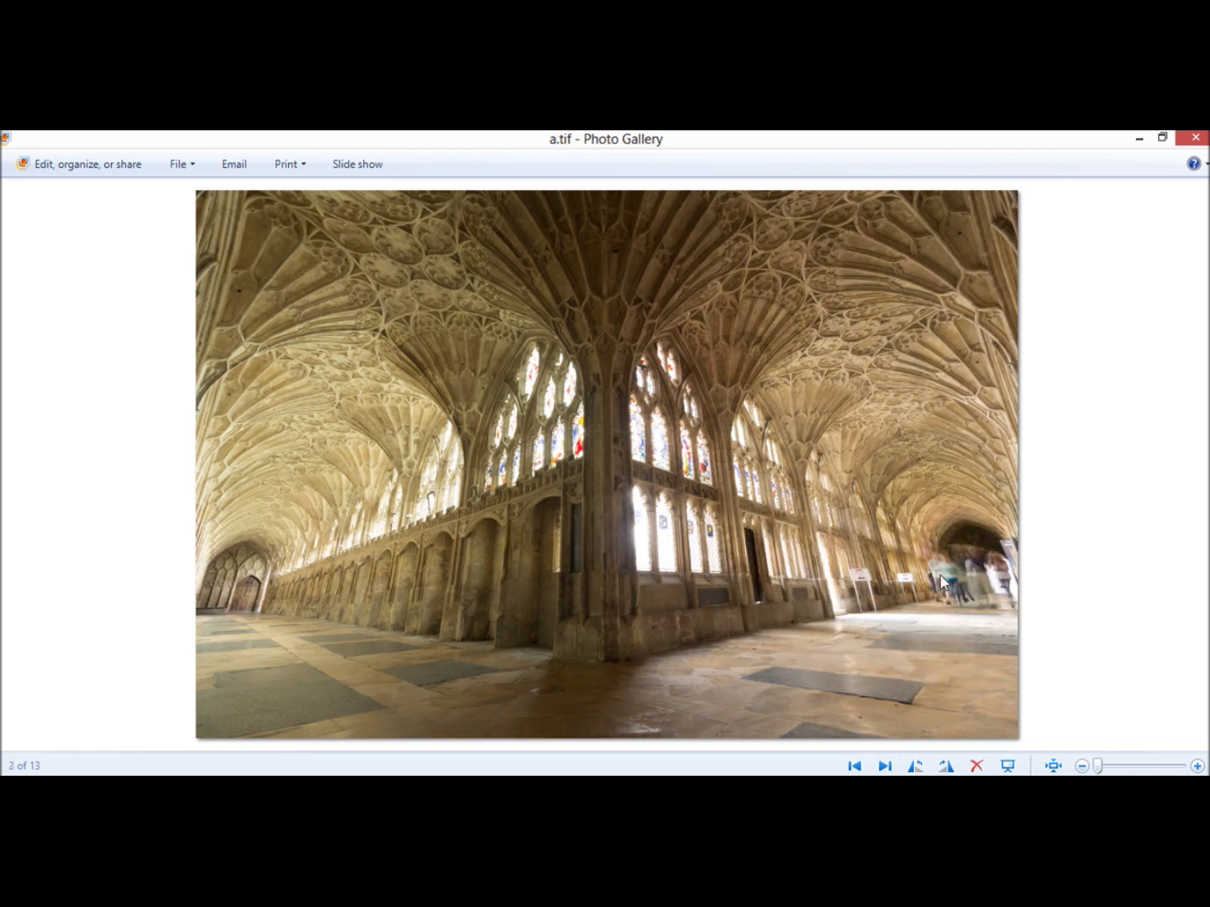
pyautogui.click(886, 765)
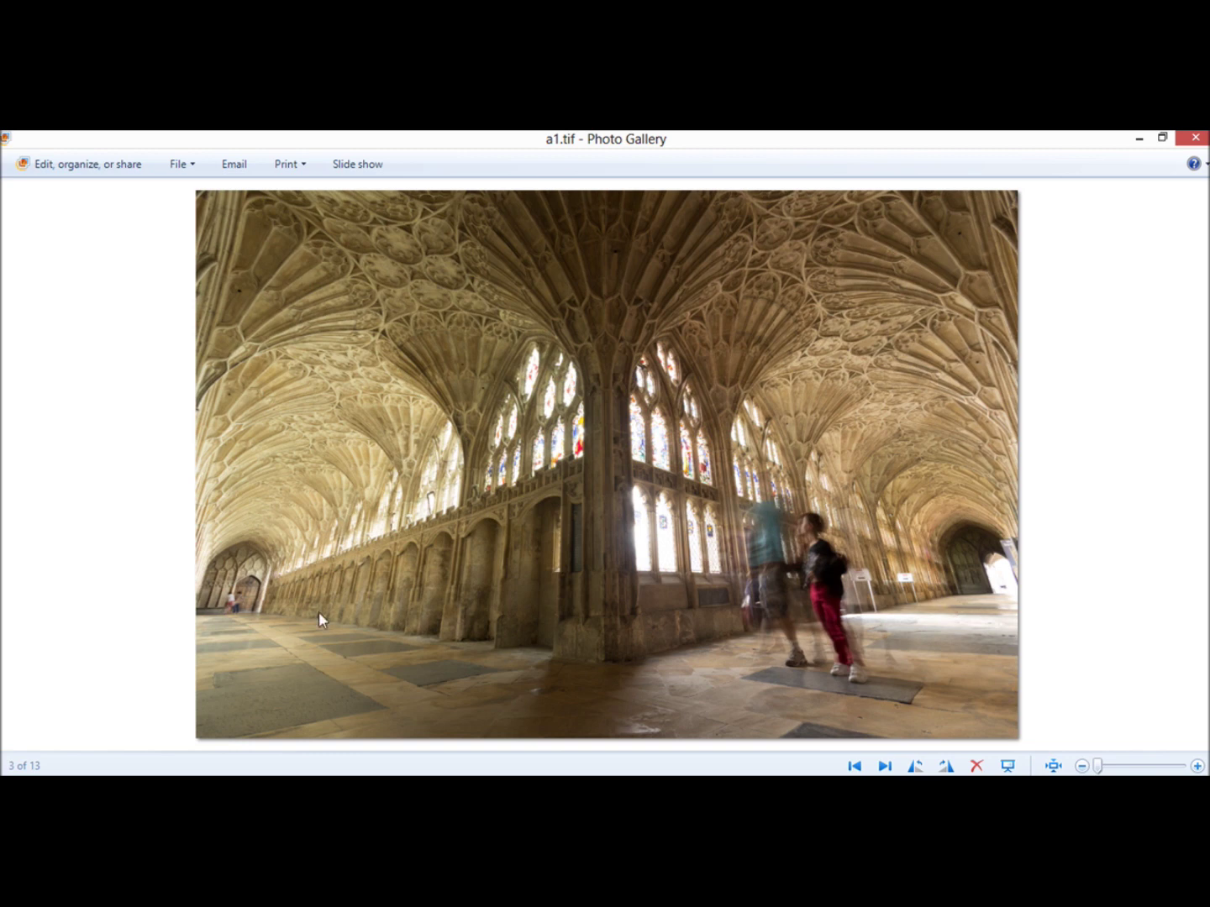
pyautogui.click(884, 765)
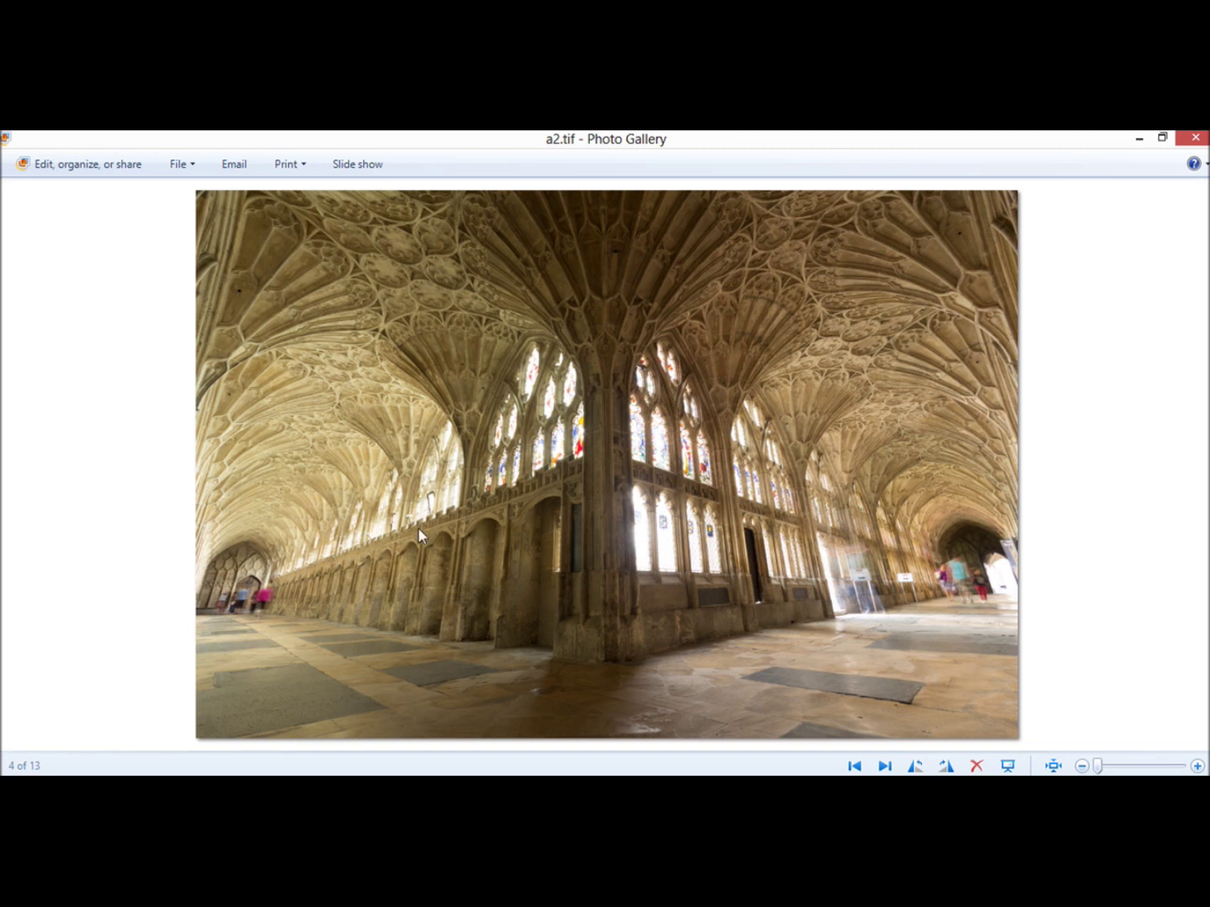
pyautogui.click(857, 766)
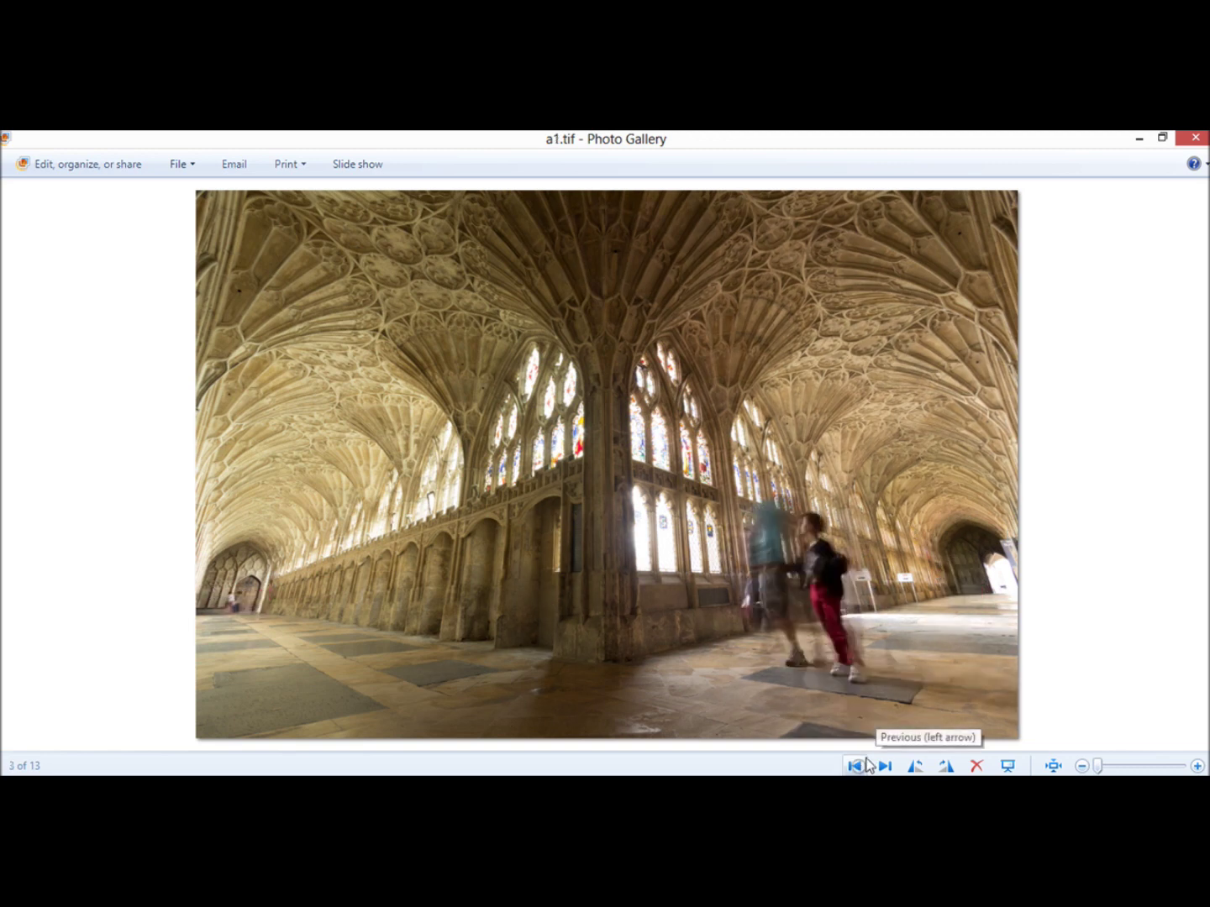
pyautogui.click(1195, 138)
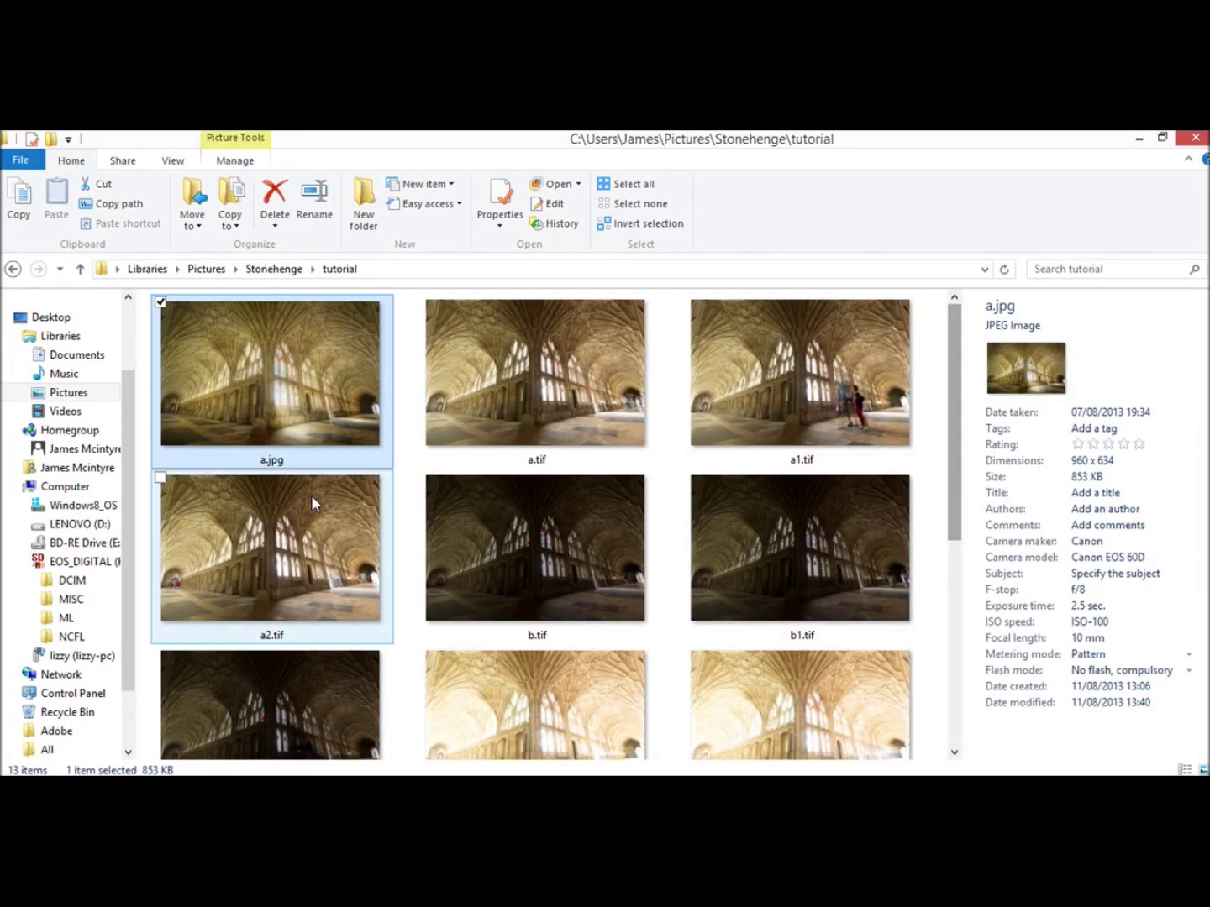
# - Select a.tif and a1.tif in Explorer and drag both into Photoshop
pyautogui.click(554, 395)
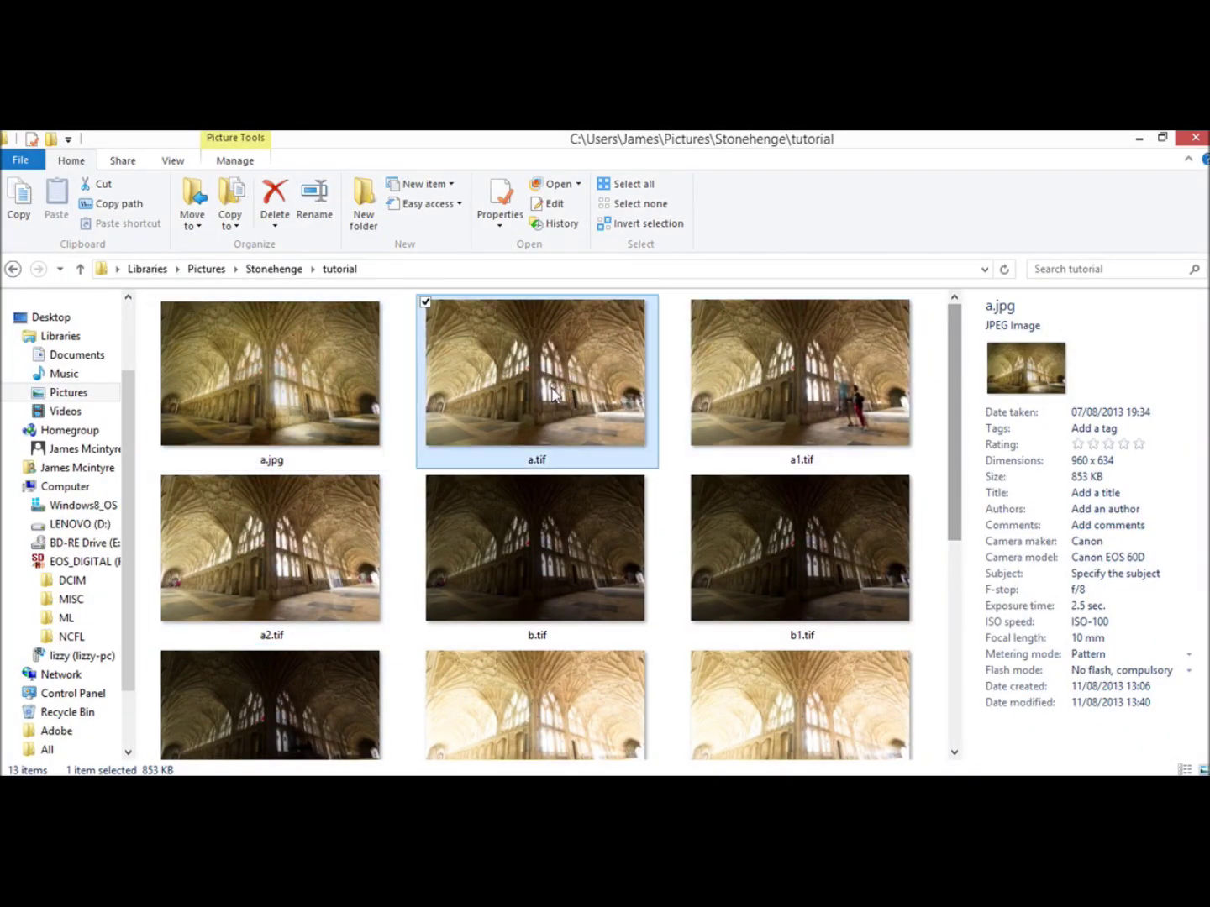
pyautogui.keyDown('ctrl'); pyautogui.click(829, 370); pyautogui.keyUp('ctrl')
pyautogui.moveTo(821, 394); pyautogui.dragTo(434, 561)
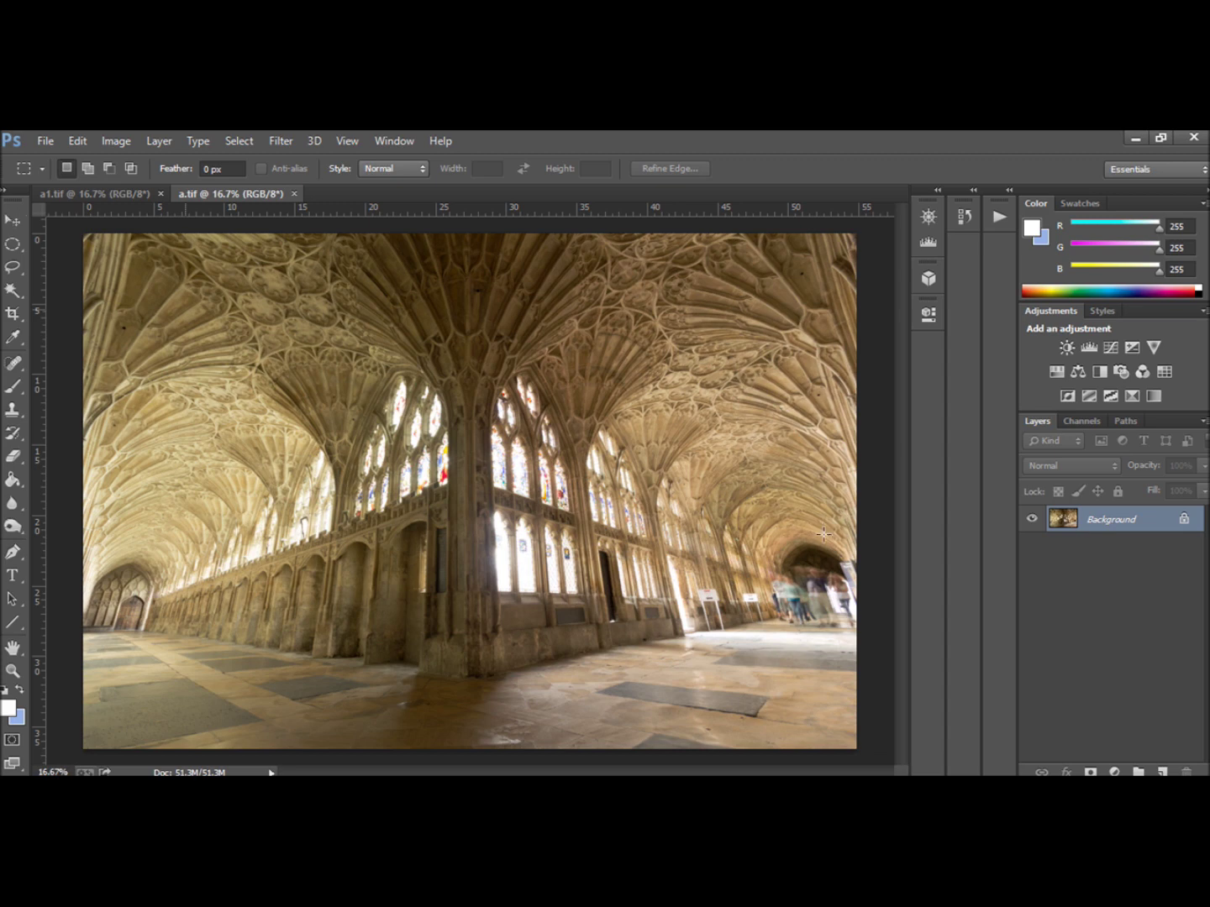
# - With the Move tool, drag the people-free a.tif image into the a1.tif document as Layer 1
pyautogui.hotkey('ctrl', 'Tab')
pyautogui.press('v')
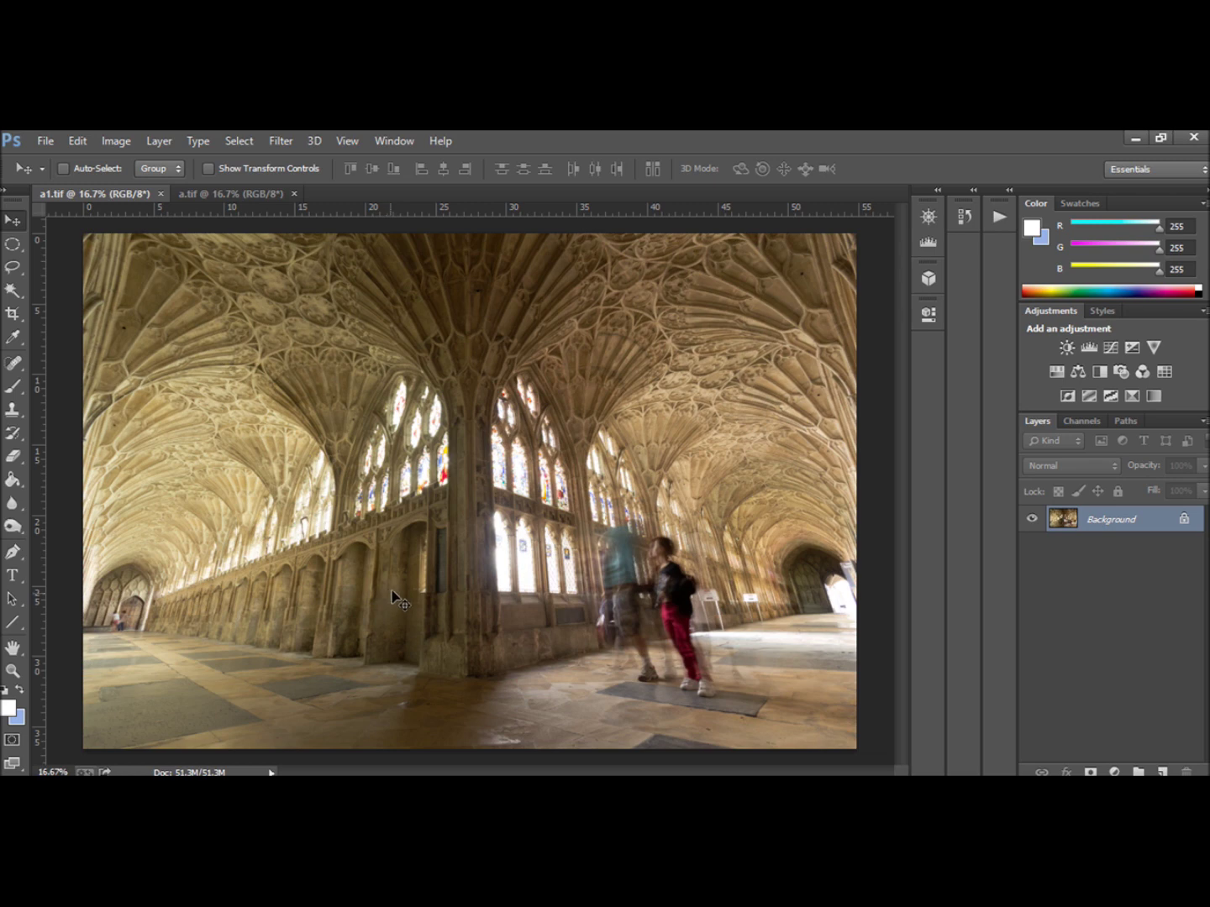
pyautogui.click(253, 193)
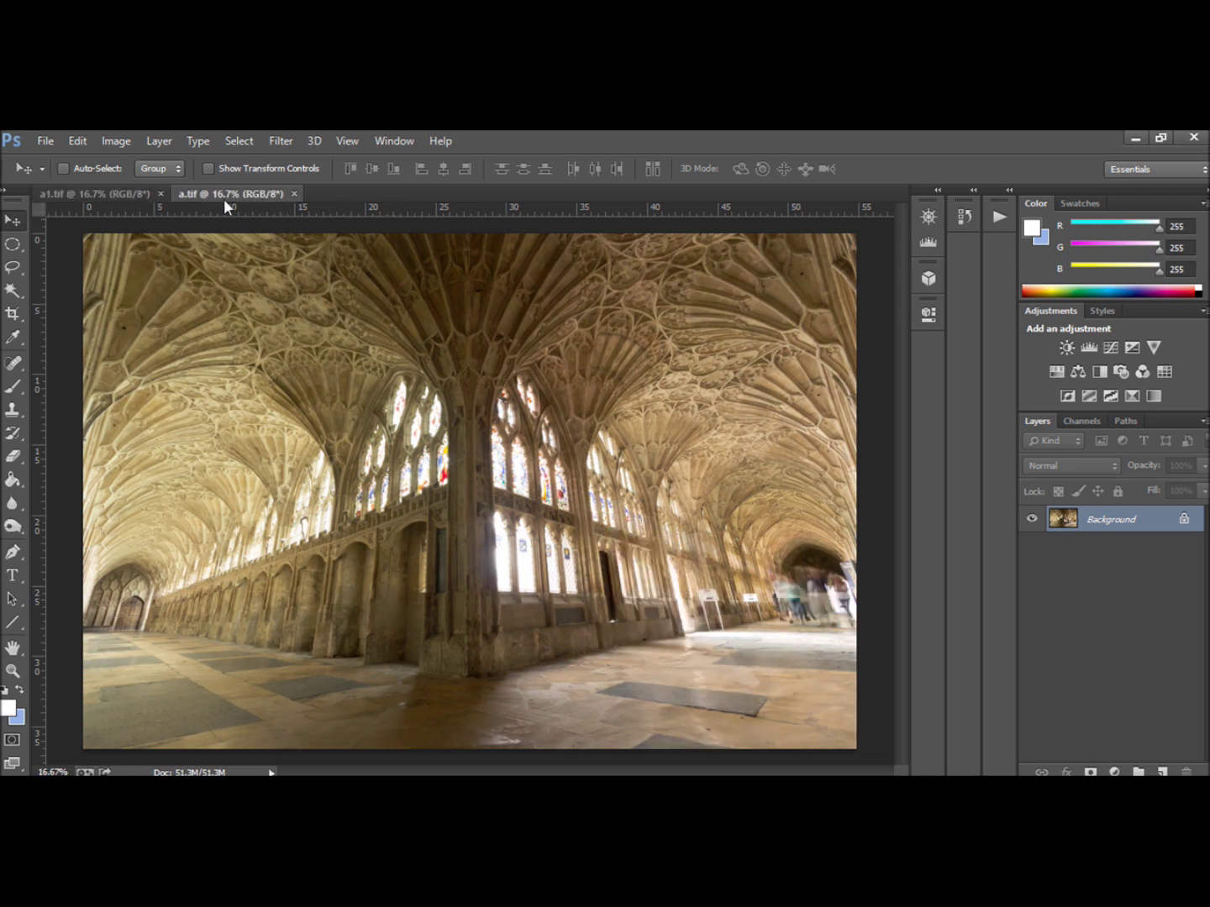
pyautogui.click(89, 192)
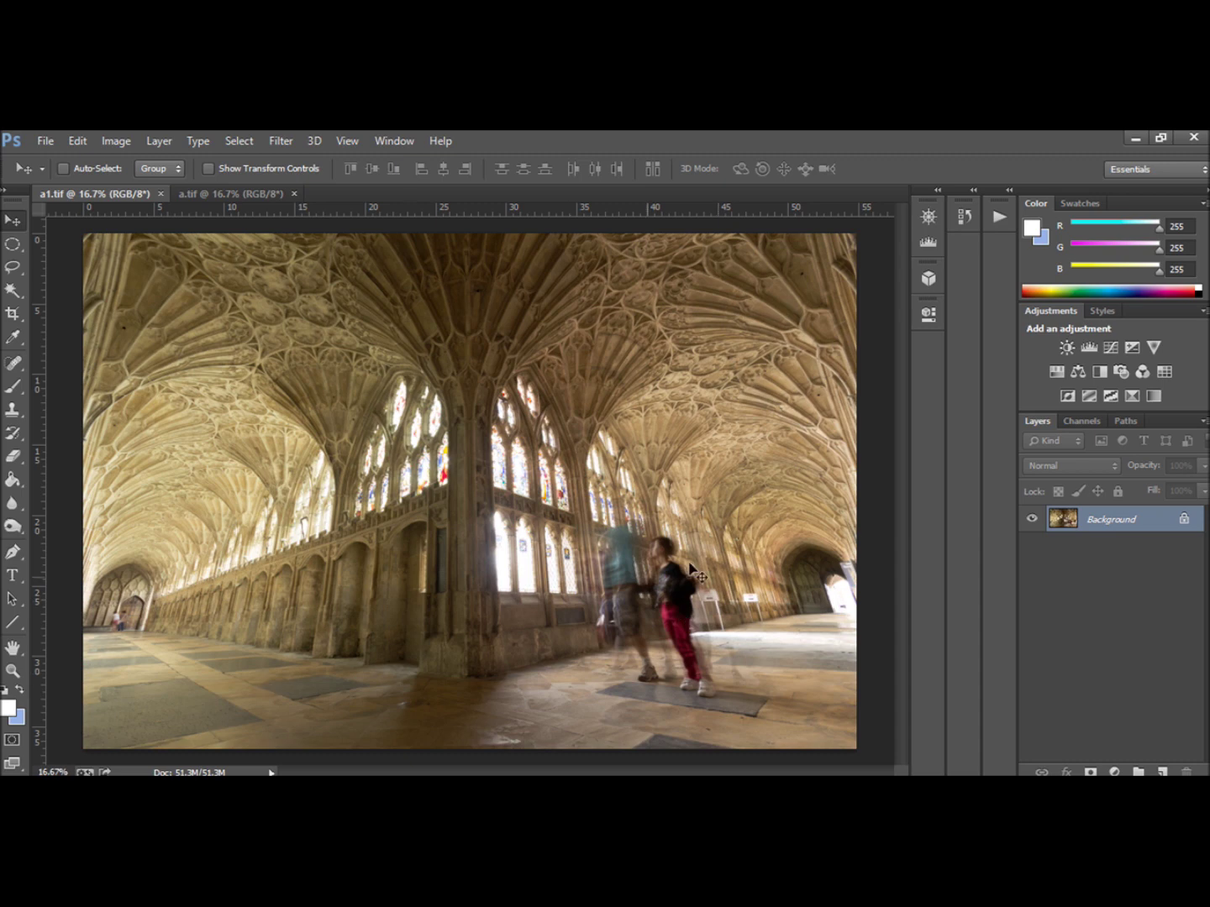
pyautogui.click(210, 192)
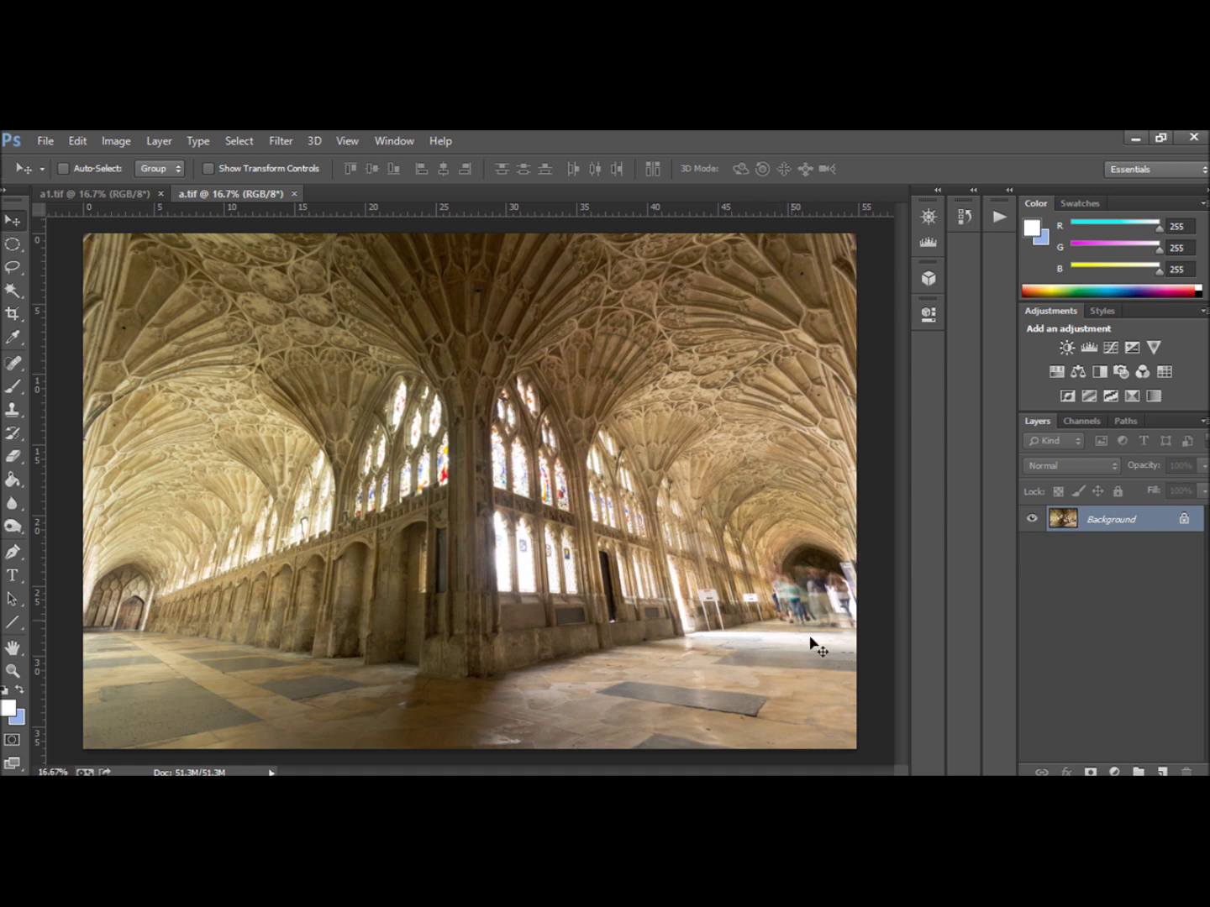
pyautogui.click(90, 198)
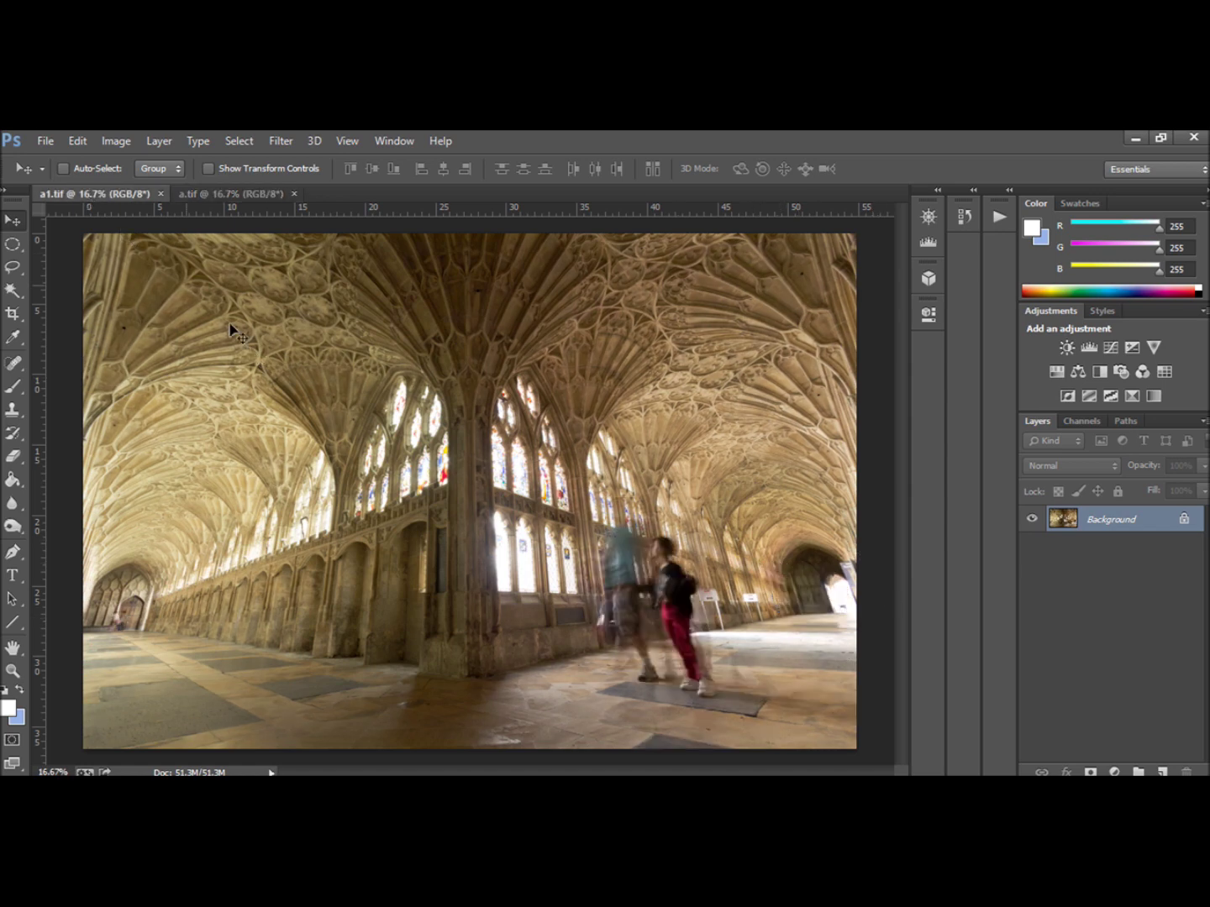
pyautogui.click(214, 195)
pyautogui.moveTo(299, 354)
pyautogui.mouseDown()
pyautogui.moveTo(160, 220)
pyautogui.moveTo(88, 195)
pyautogui.moveTo(151, 239)
pyautogui.moveTo(239, 274)
pyautogui.moveTo(319, 359)
pyautogui.mouseUp()
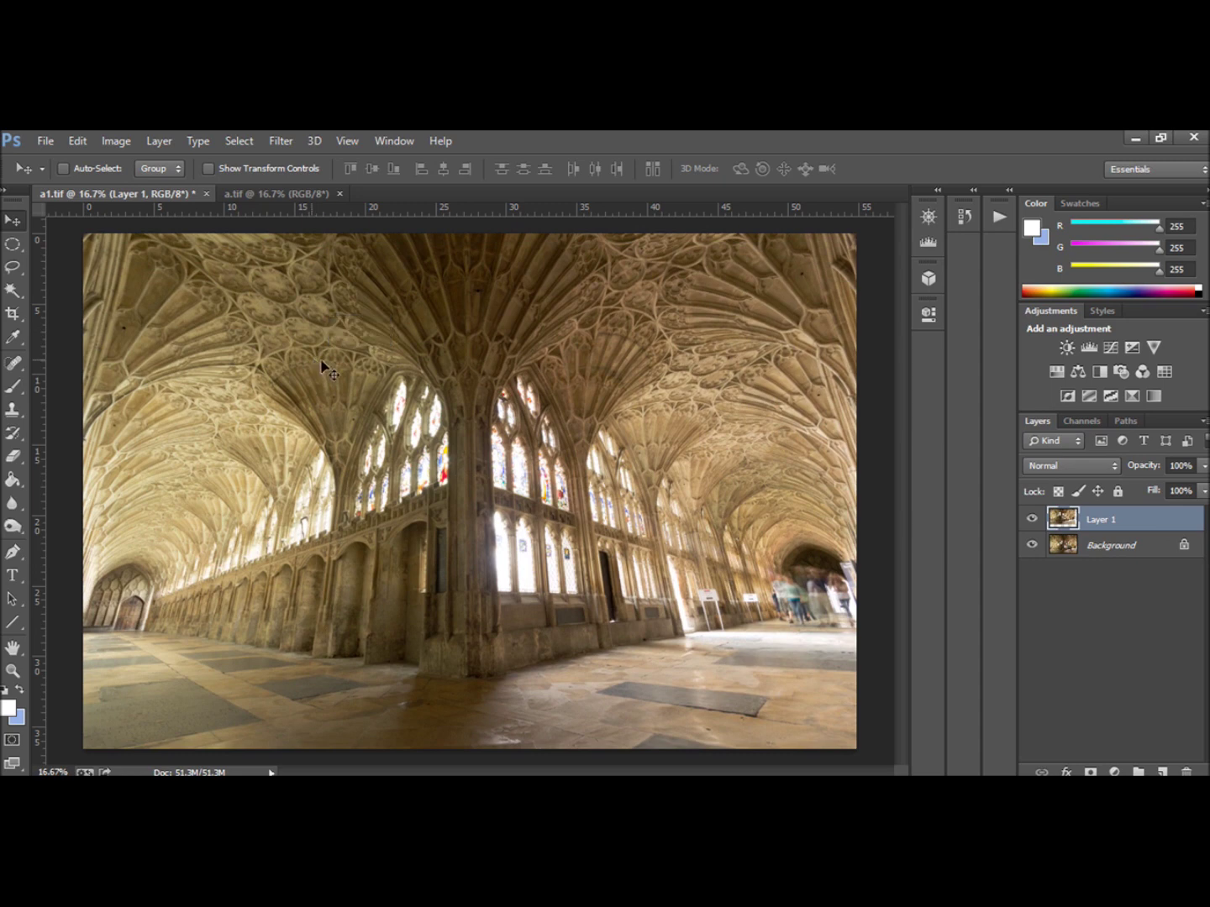
# - Toggle Layer 1's visibility to compare it with the exposure with people beneath
pyautogui.click(1034, 519)
pyautogui.click(1039, 520)
pyautogui.click(1040, 521)
pyautogui.click(1042, 520)
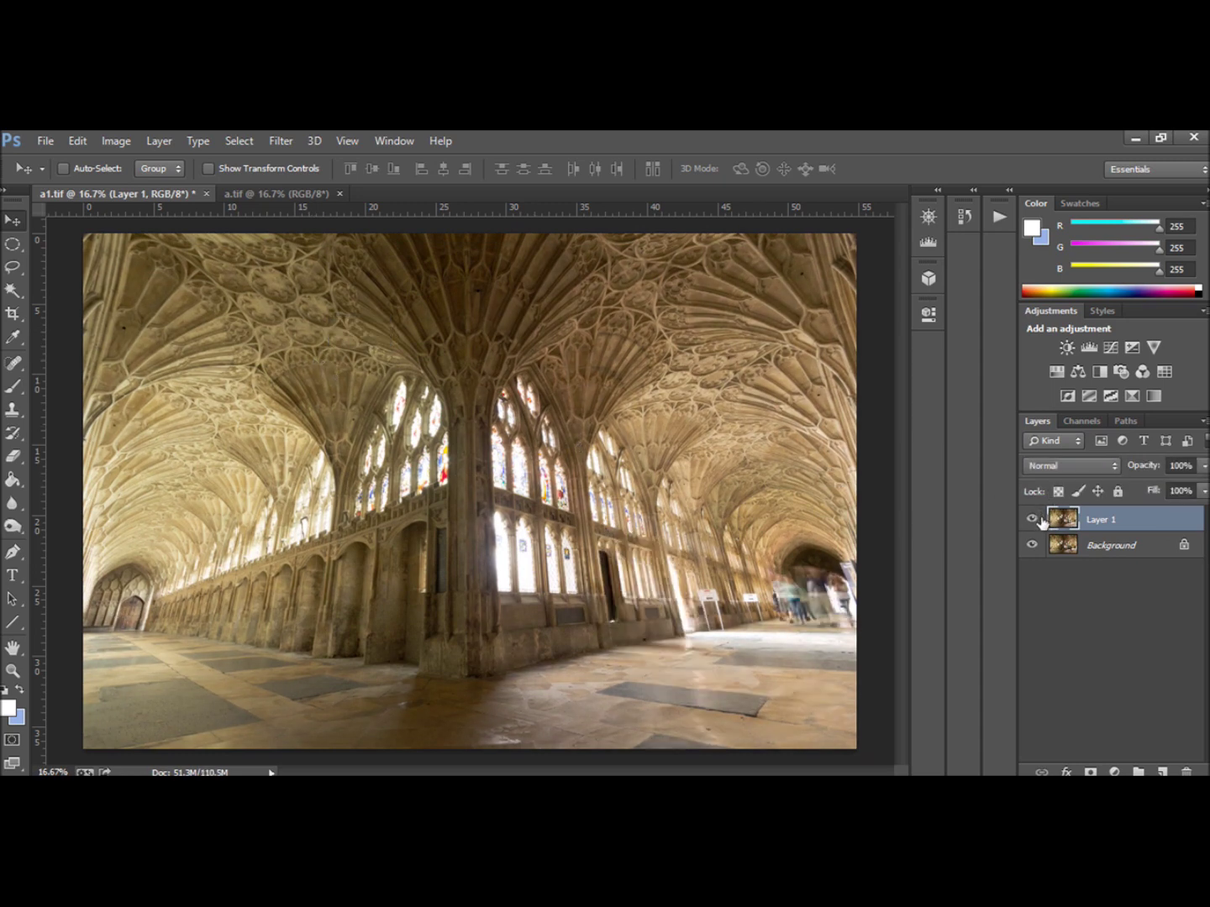
# - Auto-align Layer 1 and the Background using Auto projection, then select Layer 1 alone
pyautogui.keyDown('shift'); pyautogui.click(1131, 548); pyautogui.keyUp('shift')
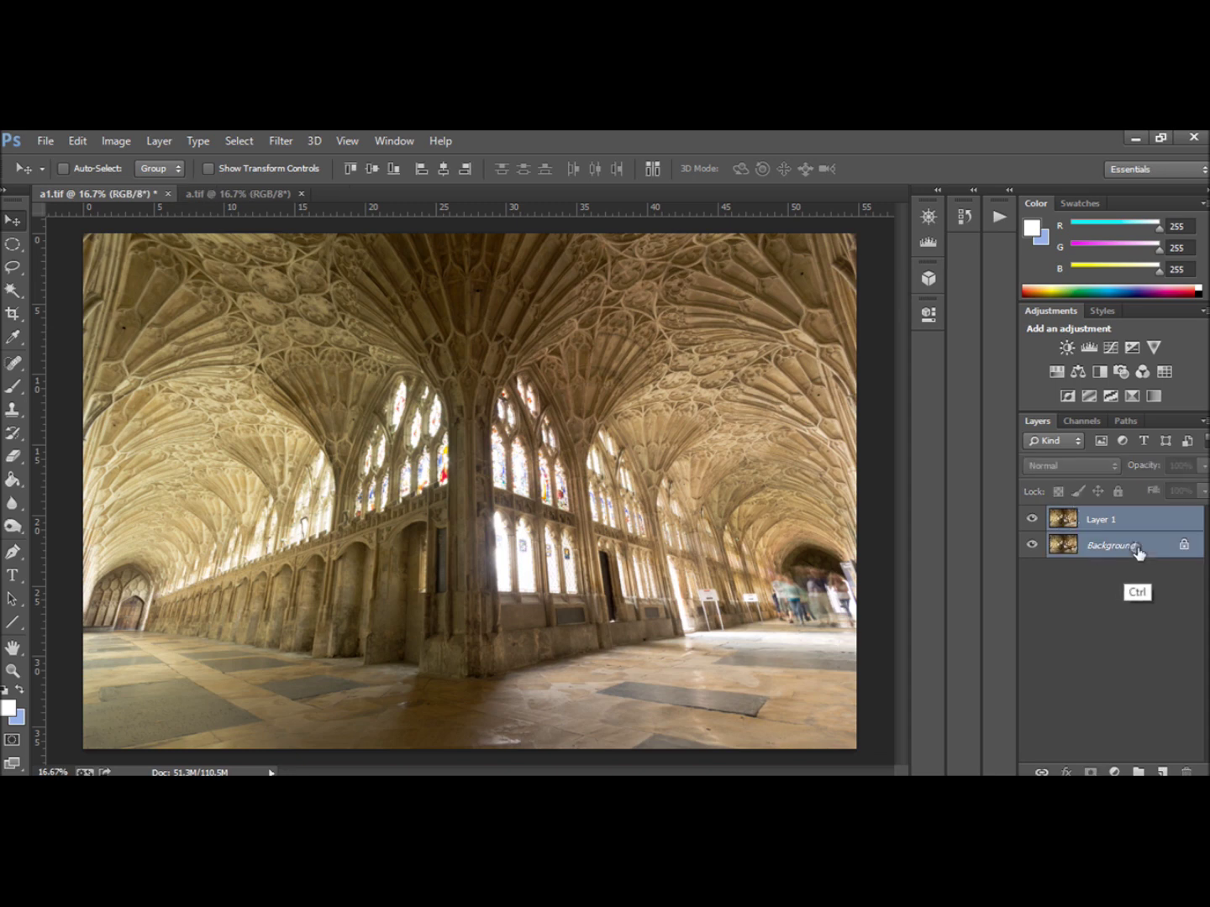
pyautogui.click(77, 141)
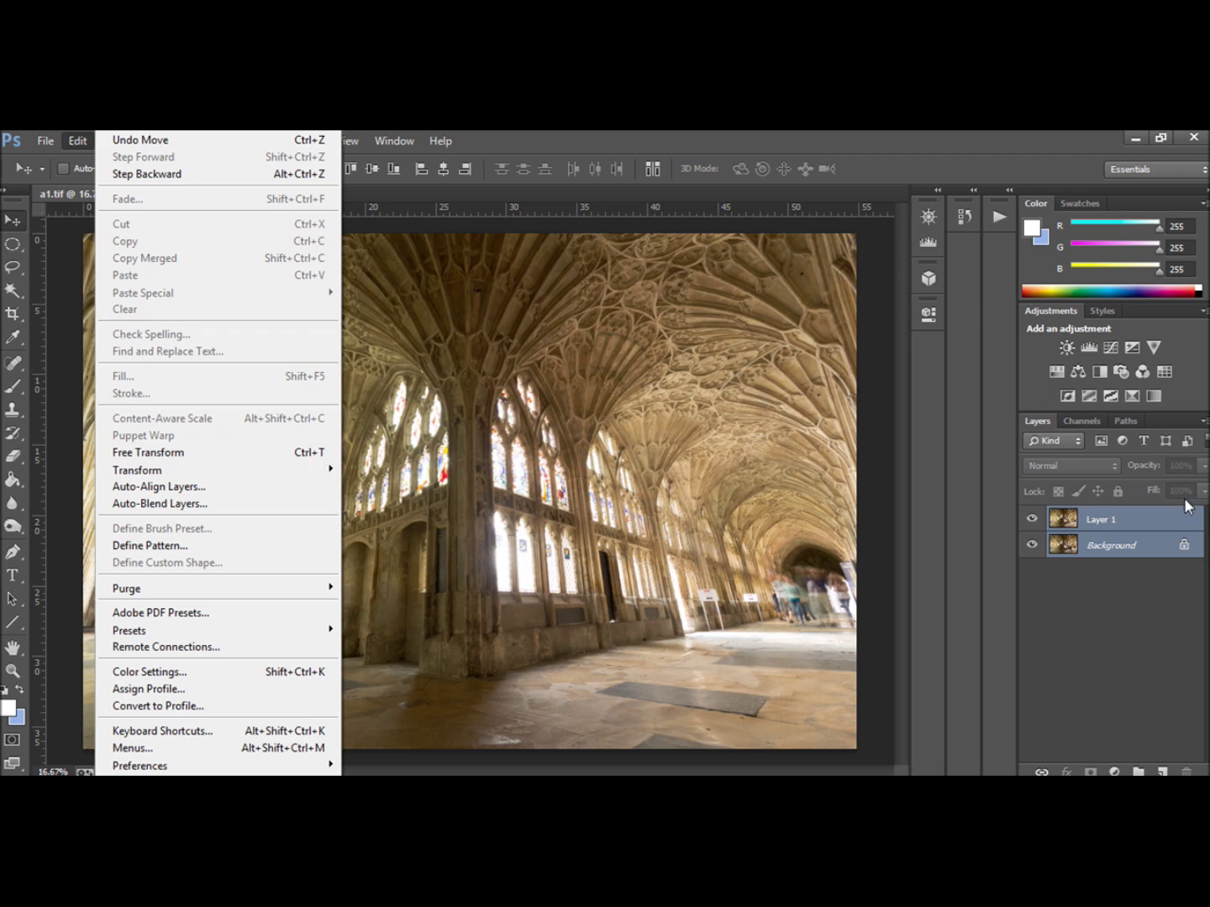
pyautogui.keyDown('ctrl'); pyautogui.click(1136, 547); pyautogui.keyUp('ctrl')
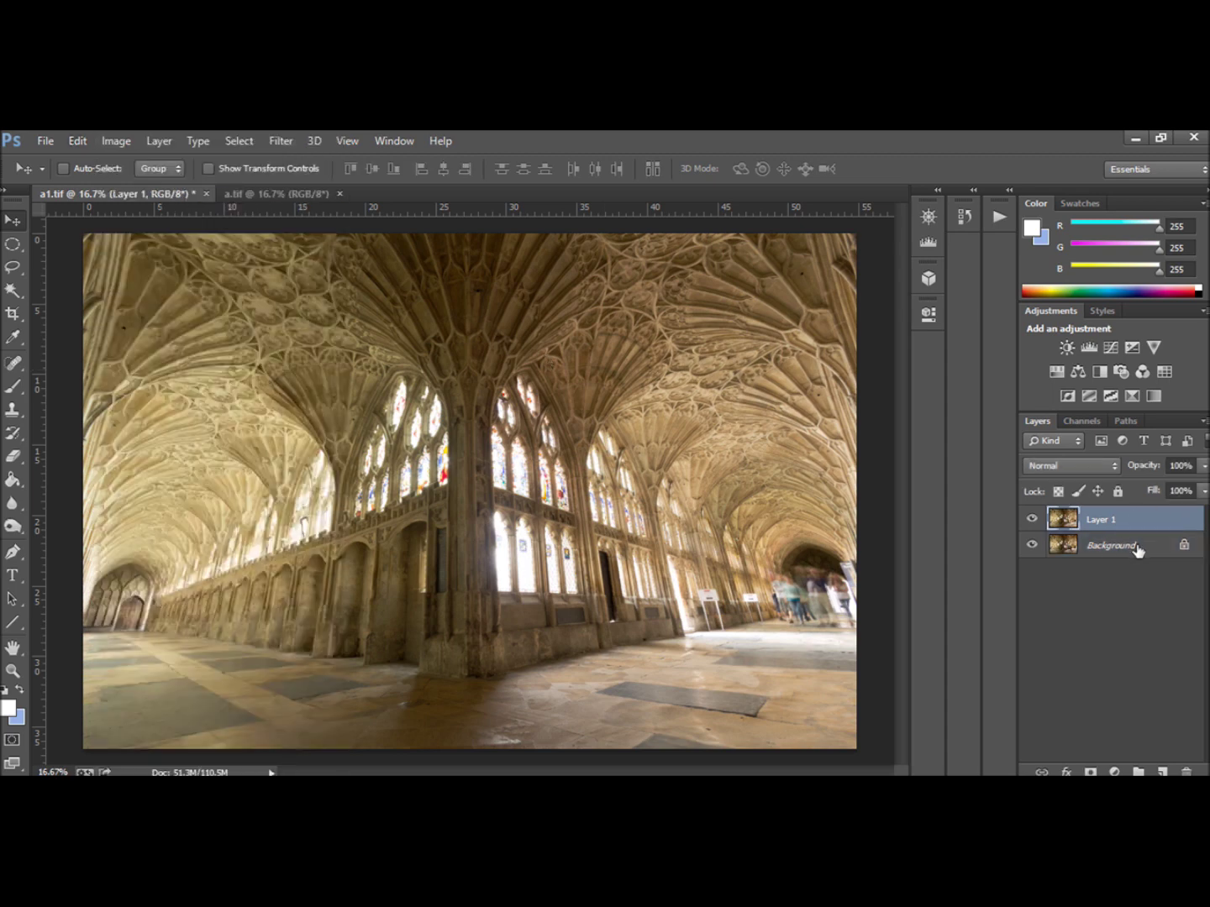
pyautogui.press('ctrl')
pyautogui.keyDown('ctrl'); pyautogui.click(1131, 548); pyautogui.keyUp('ctrl')
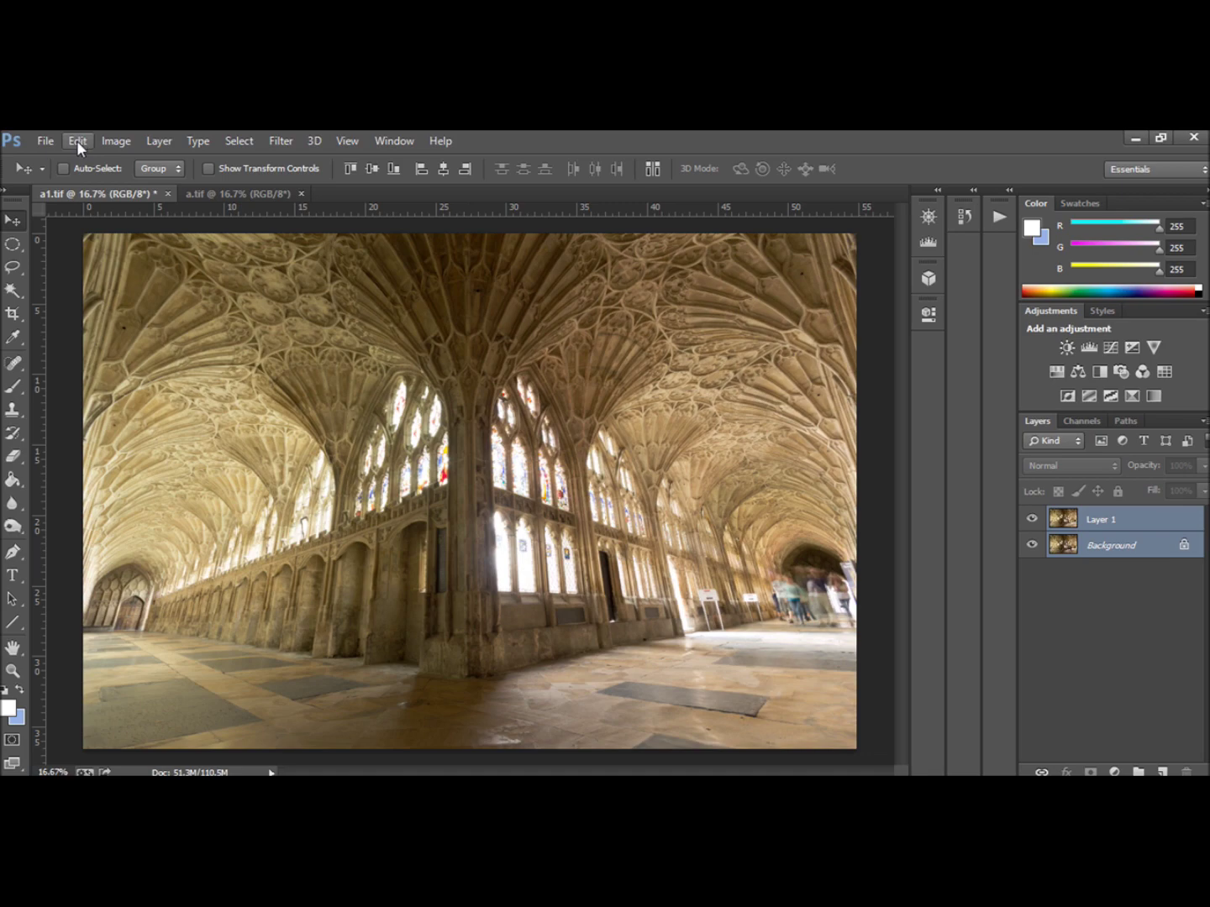
pyautogui.click(78, 141)
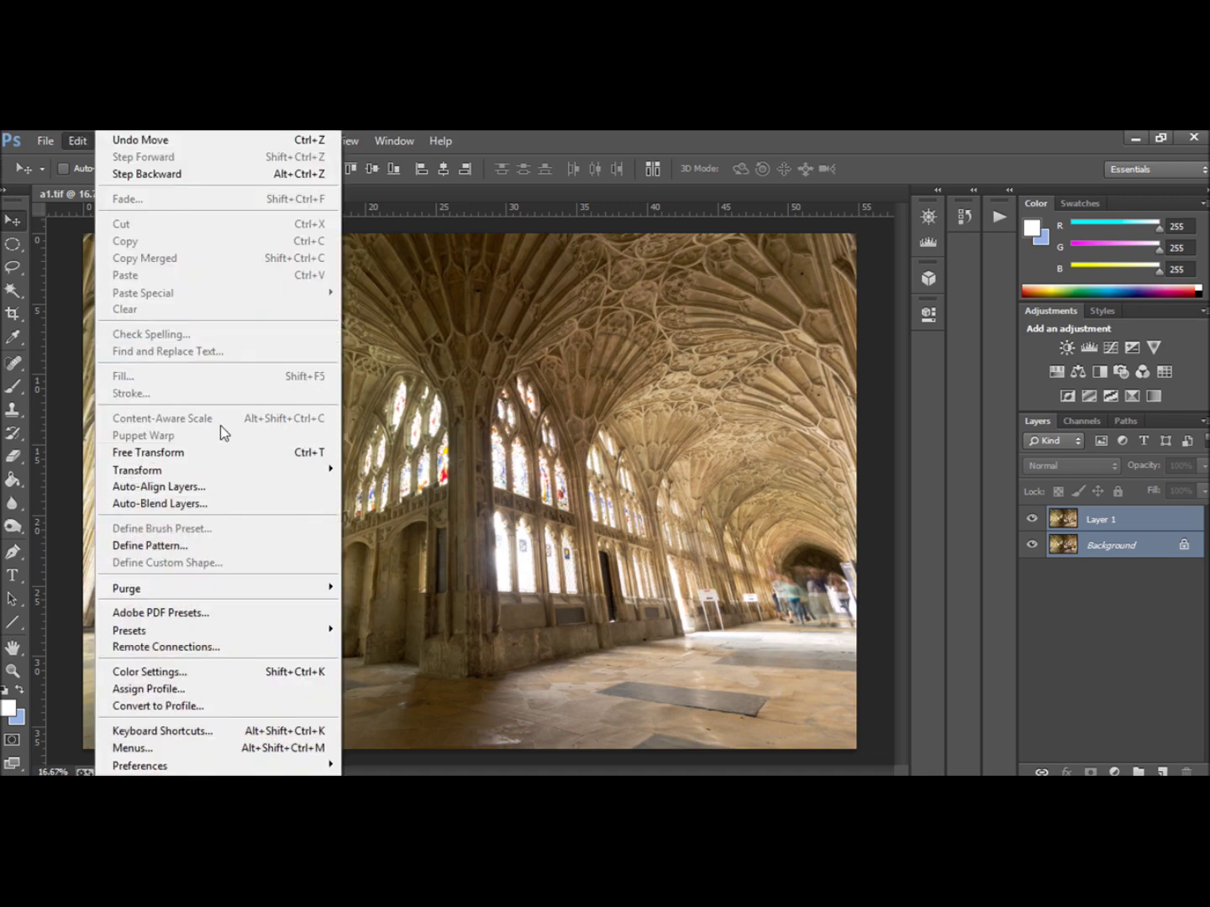
pyautogui.click(232, 488)
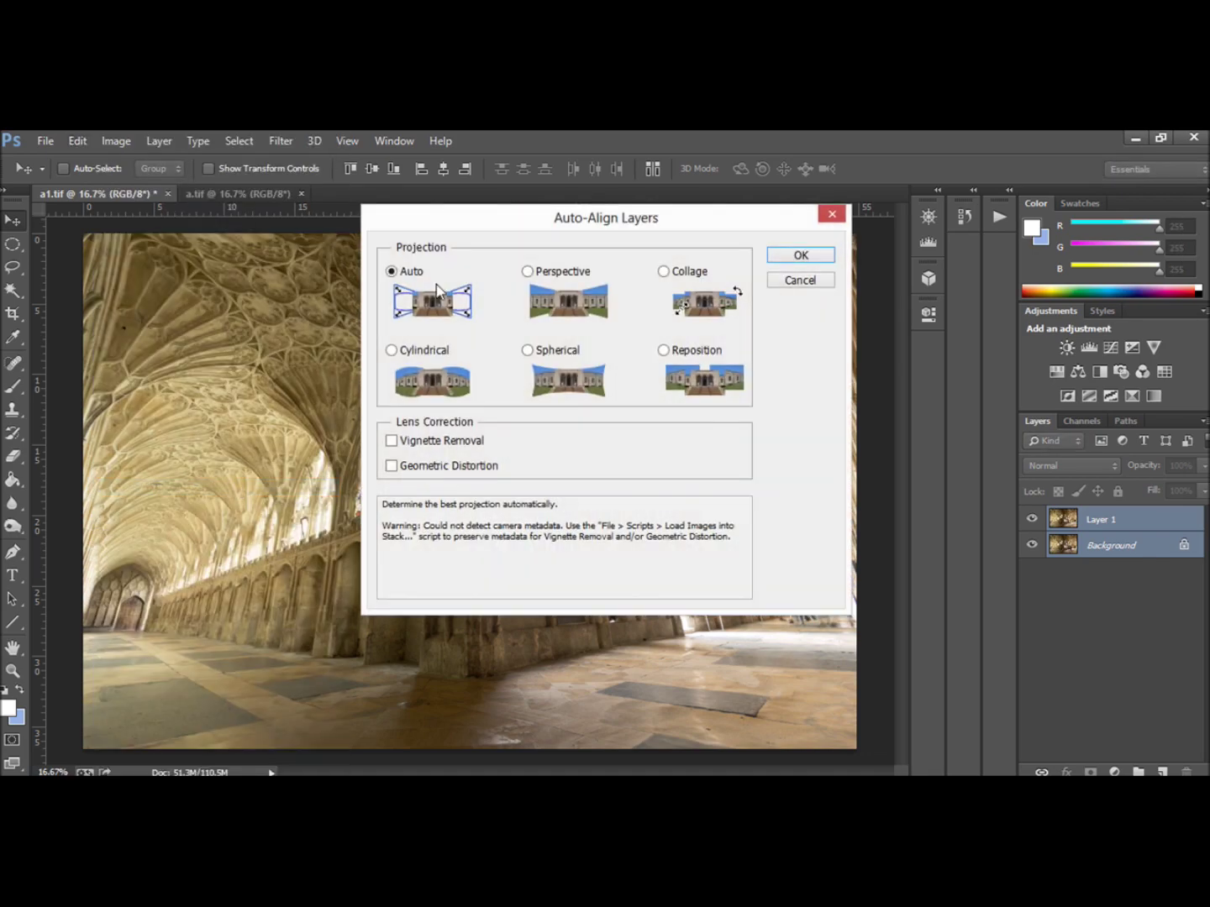
pyautogui.click(802, 254)
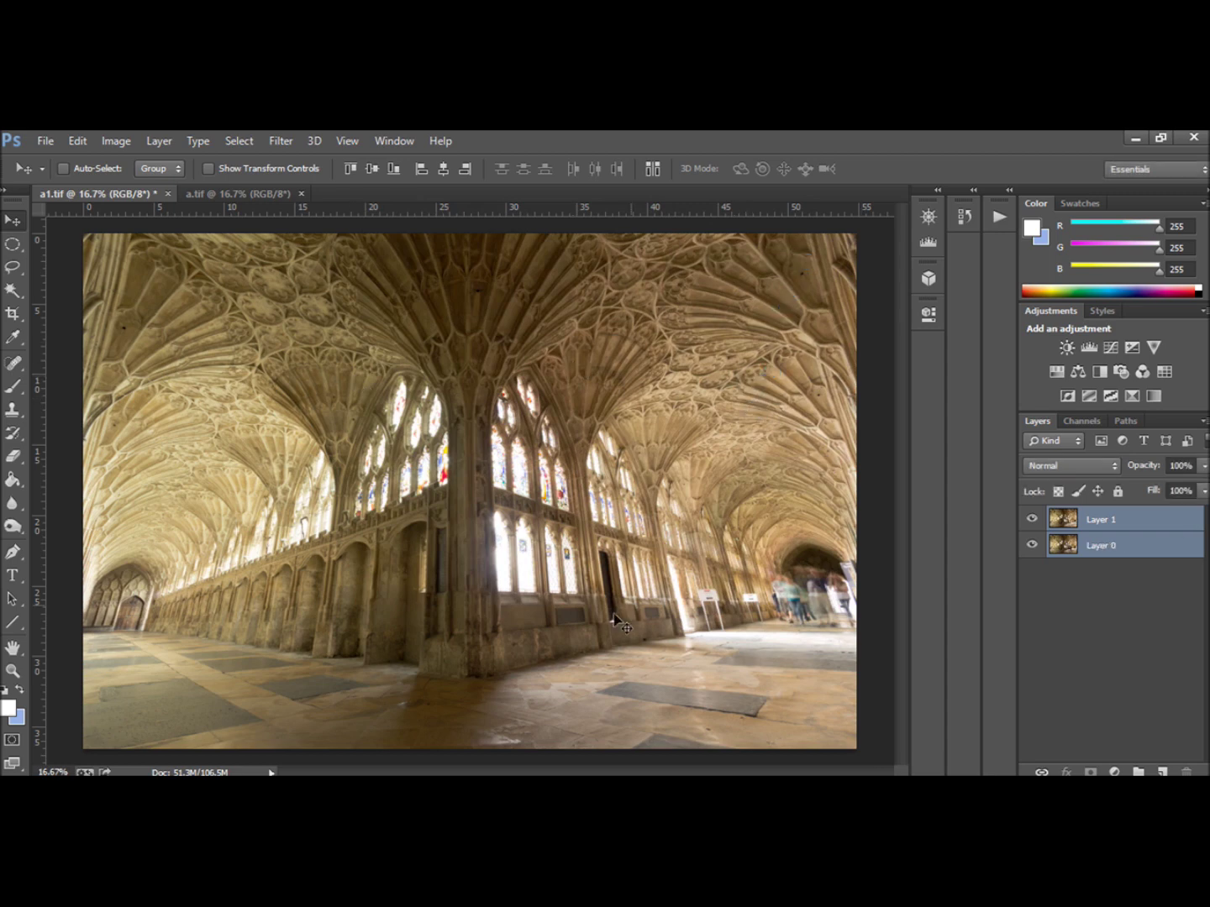
pyautogui.click(1105, 526)
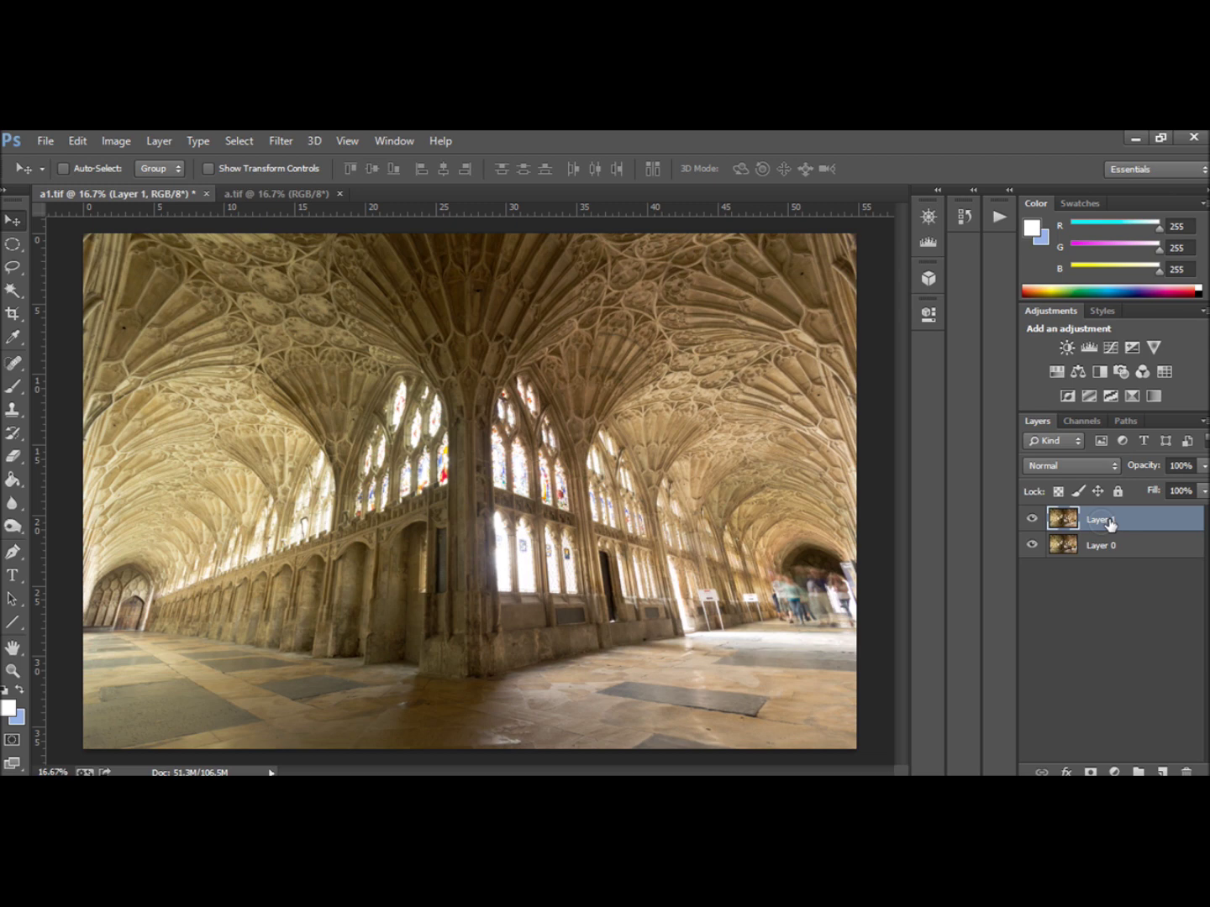
# - Add a black hide-all mask to Layer 1 and set a 454 px, 0% hardness brush
pyautogui.keyDown('alt'); pyautogui.click(1093, 768); pyautogui.keyUp('alt')
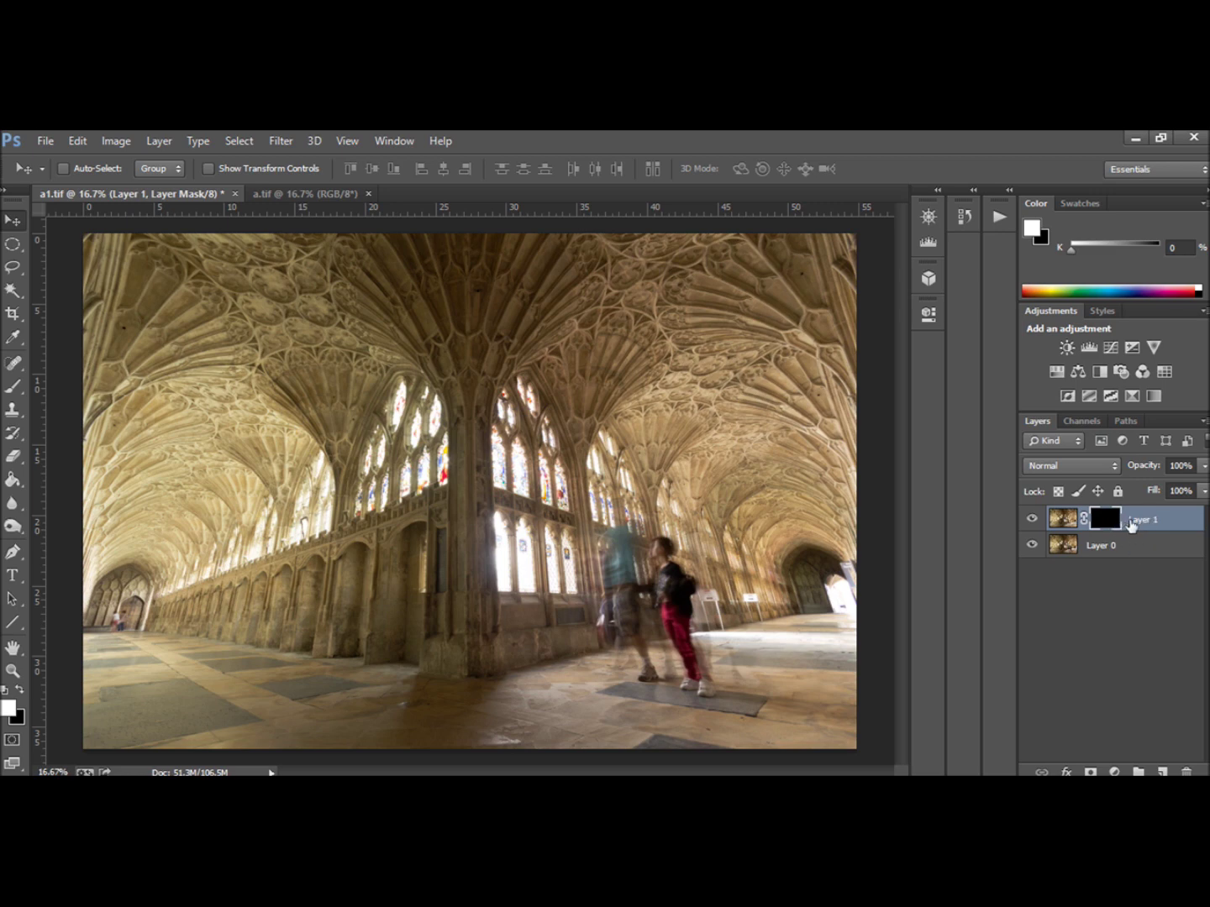
pyautogui.click(15, 387)
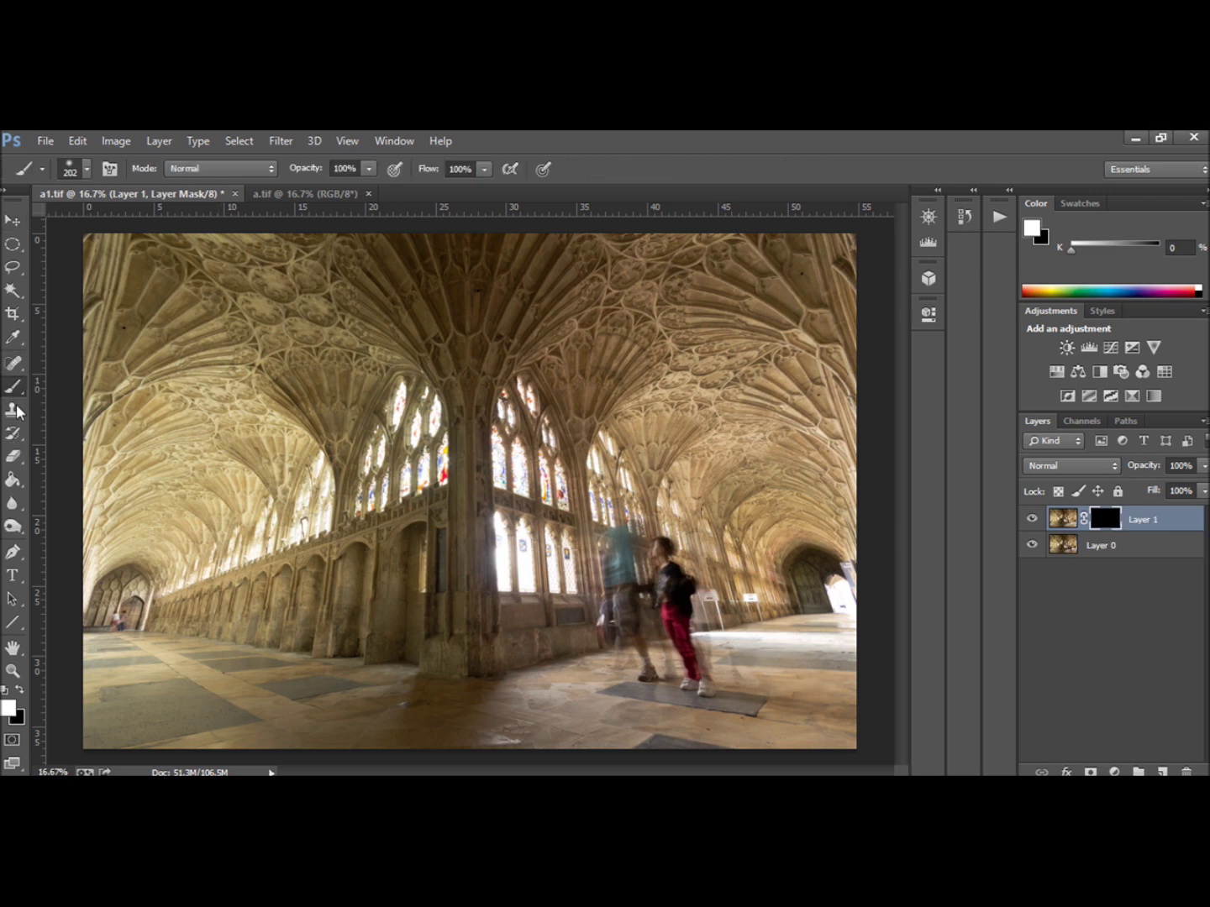
pyautogui.click(87, 169)
pyautogui.moveTo(189, 225); pyautogui.dragTo(186, 227)
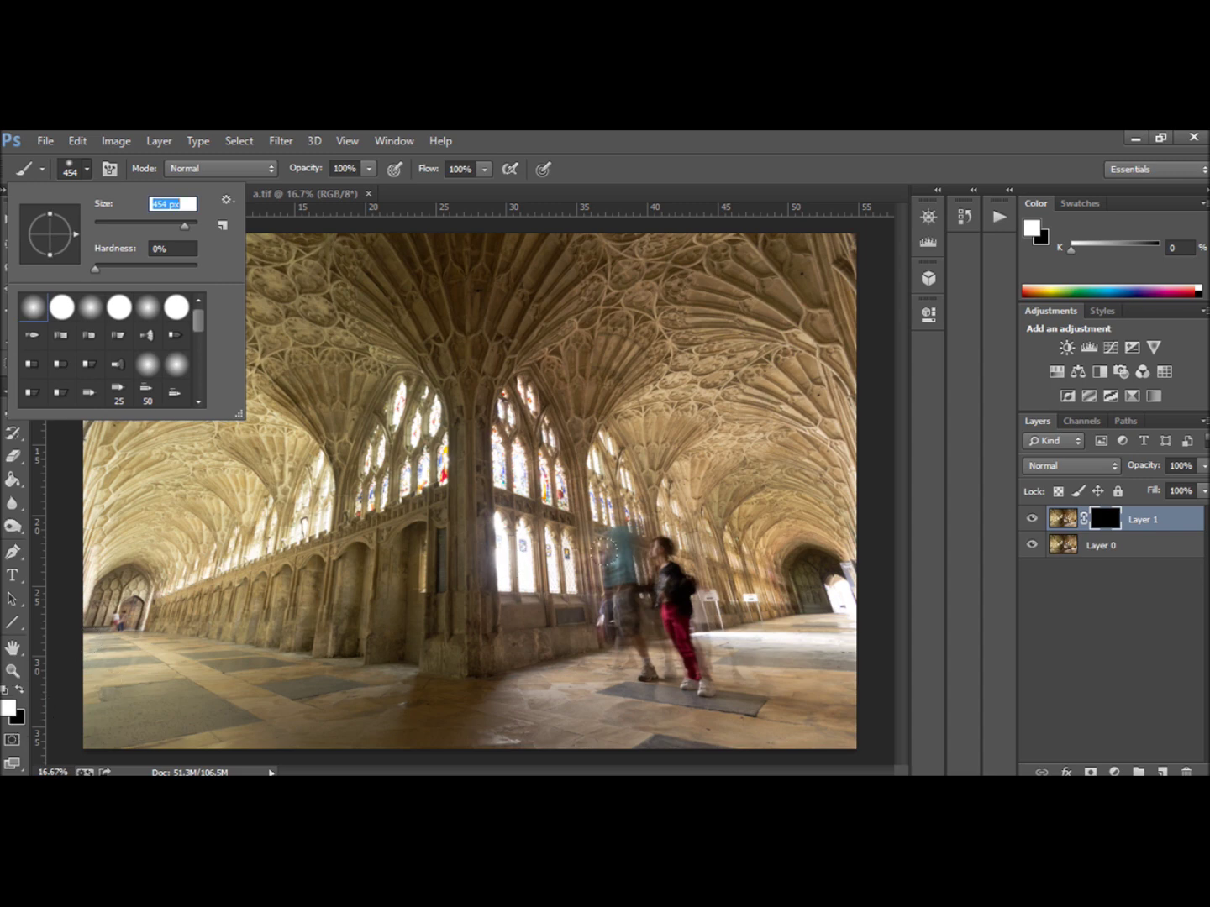
pyautogui.click(727, 164)
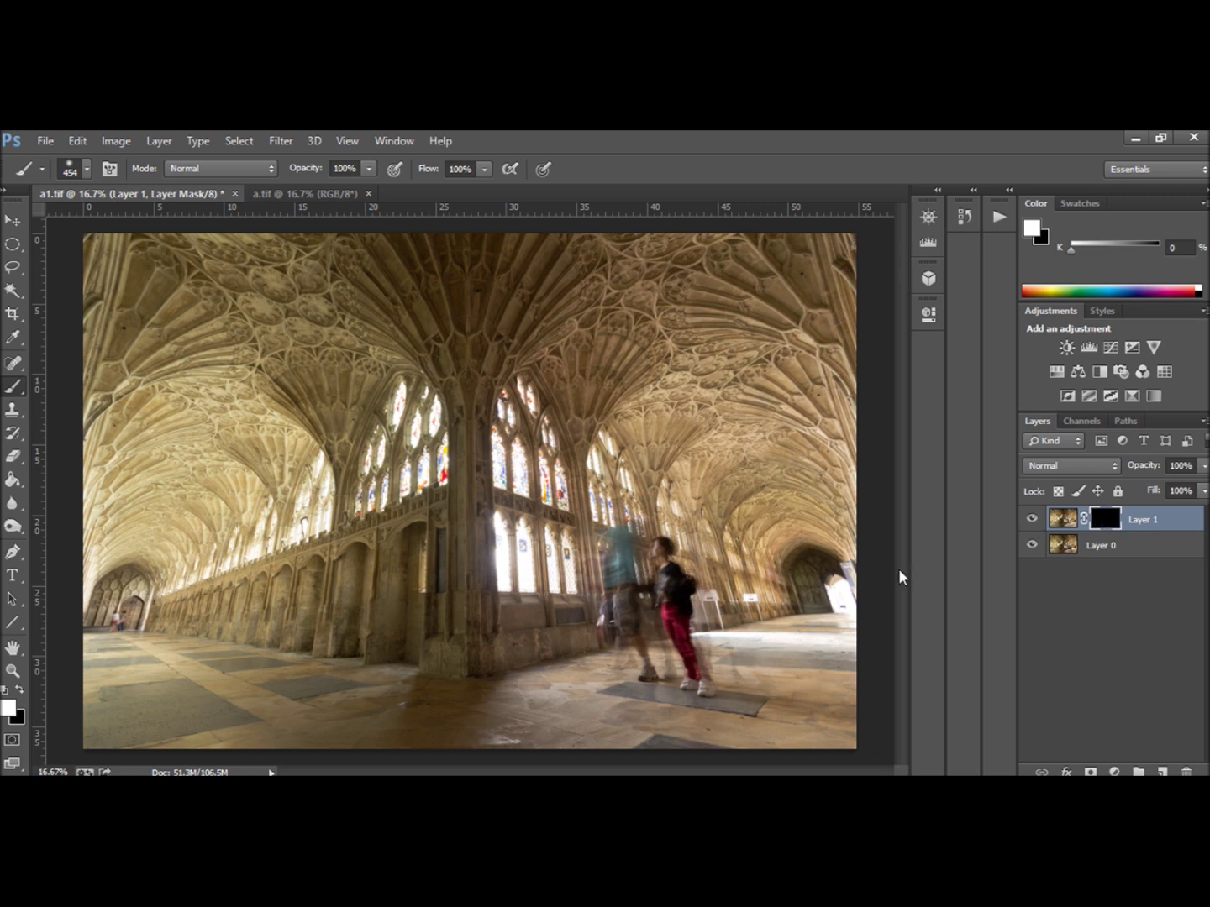
# - Paint white over the blue-shirted figure and the distant left figure, then compare with the original
pyautogui.moveTo(613, 482)
pyautogui.mouseDown()
pyautogui.moveTo(653, 652)
pyautogui.moveTo(621, 626)
pyautogui.moveTo(570, 534)
pyautogui.moveTo(617, 643)
pyautogui.moveTo(647, 666)
pyautogui.moveTo(685, 669)
pyautogui.moveTo(648, 592)
pyautogui.moveTo(654, 544)
pyautogui.moveTo(708, 644)
pyautogui.moveTo(727, 668)
pyautogui.moveTo(697, 593)
pyautogui.moveTo(731, 666)
pyautogui.moveTo(777, 684)
pyautogui.moveTo(650, 653)
pyautogui.moveTo(853, 696)
pyautogui.moveTo(821, 712)
pyautogui.moveTo(734, 680)
pyautogui.moveTo(661, 722)
pyautogui.moveTo(704, 757)
pyautogui.mouseUp()
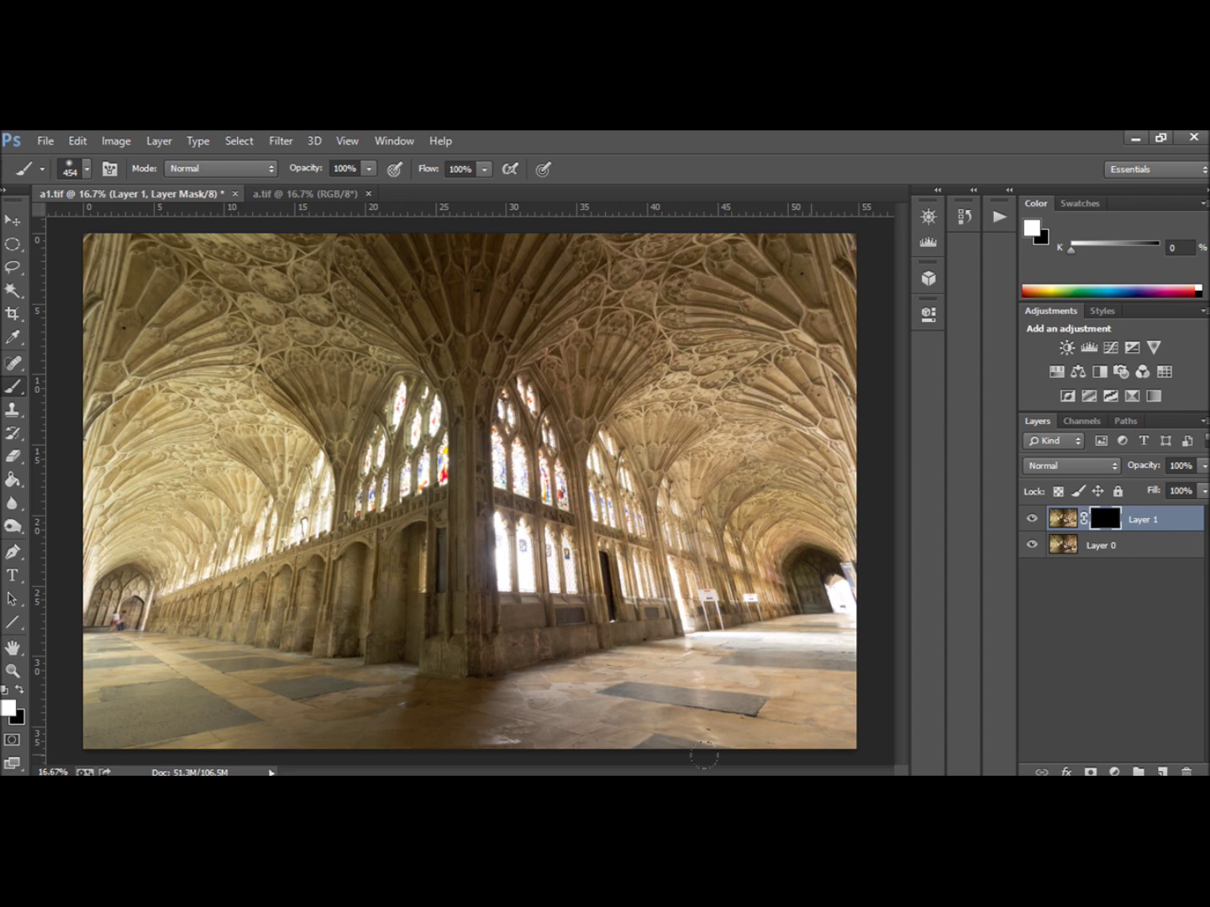
pyautogui.moveTo(208, 643)
pyautogui.mouseDown()
pyautogui.moveTo(96, 596)
pyautogui.moveTo(117, 616)
pyautogui.mouseUp()
pyautogui.click(1034, 519)
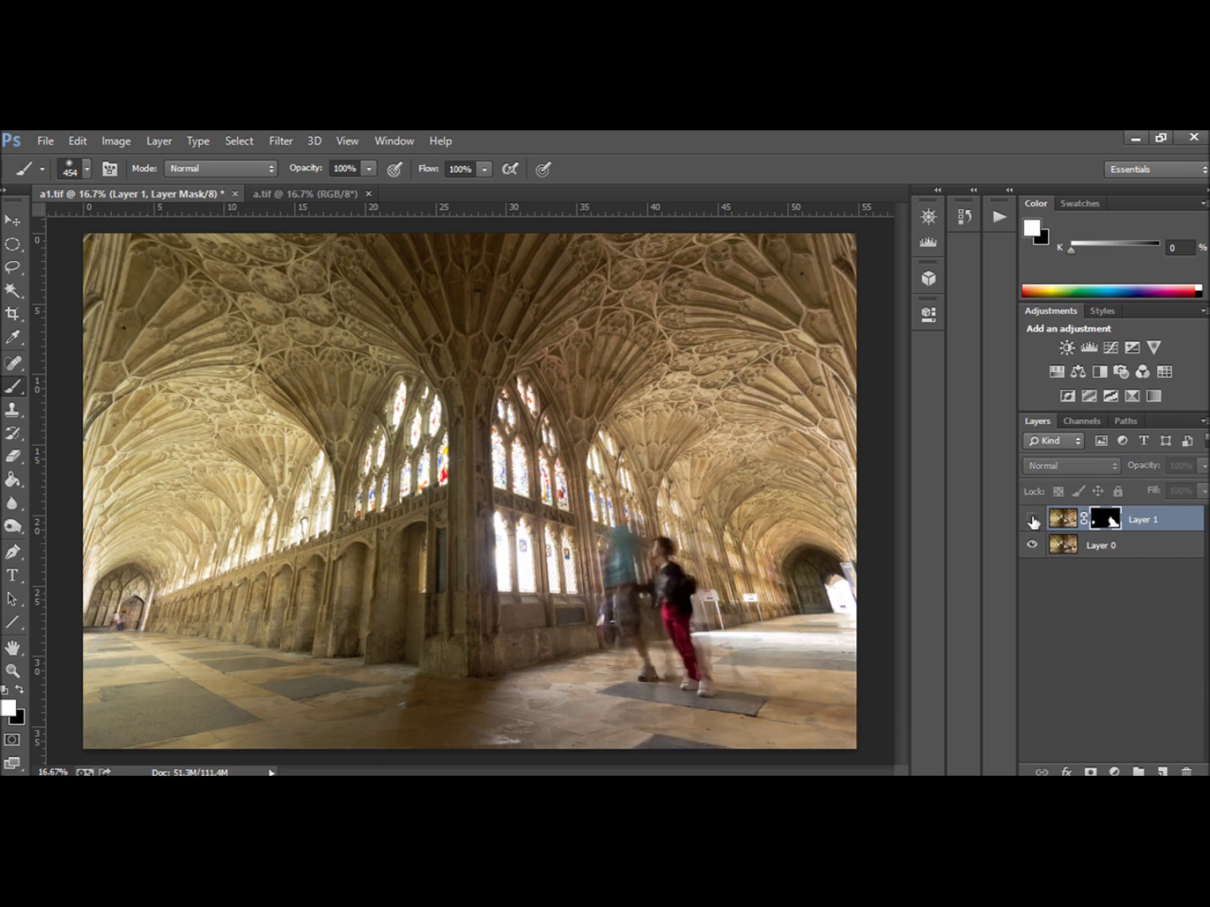
pyautogui.click(1036, 523)
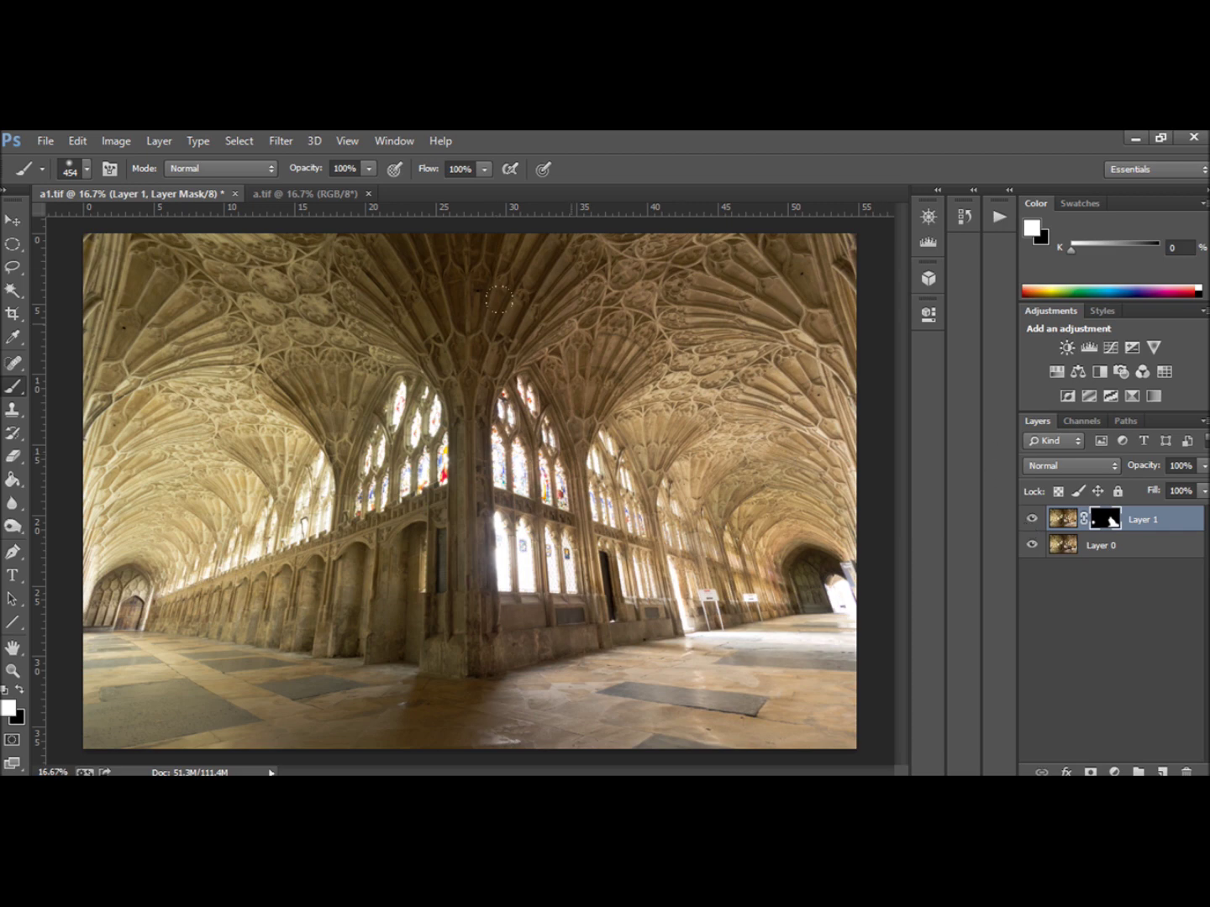
# - Flatten a1.tif into a single Background layer with Layer > Flatten Image
pyautogui.click(159, 140)
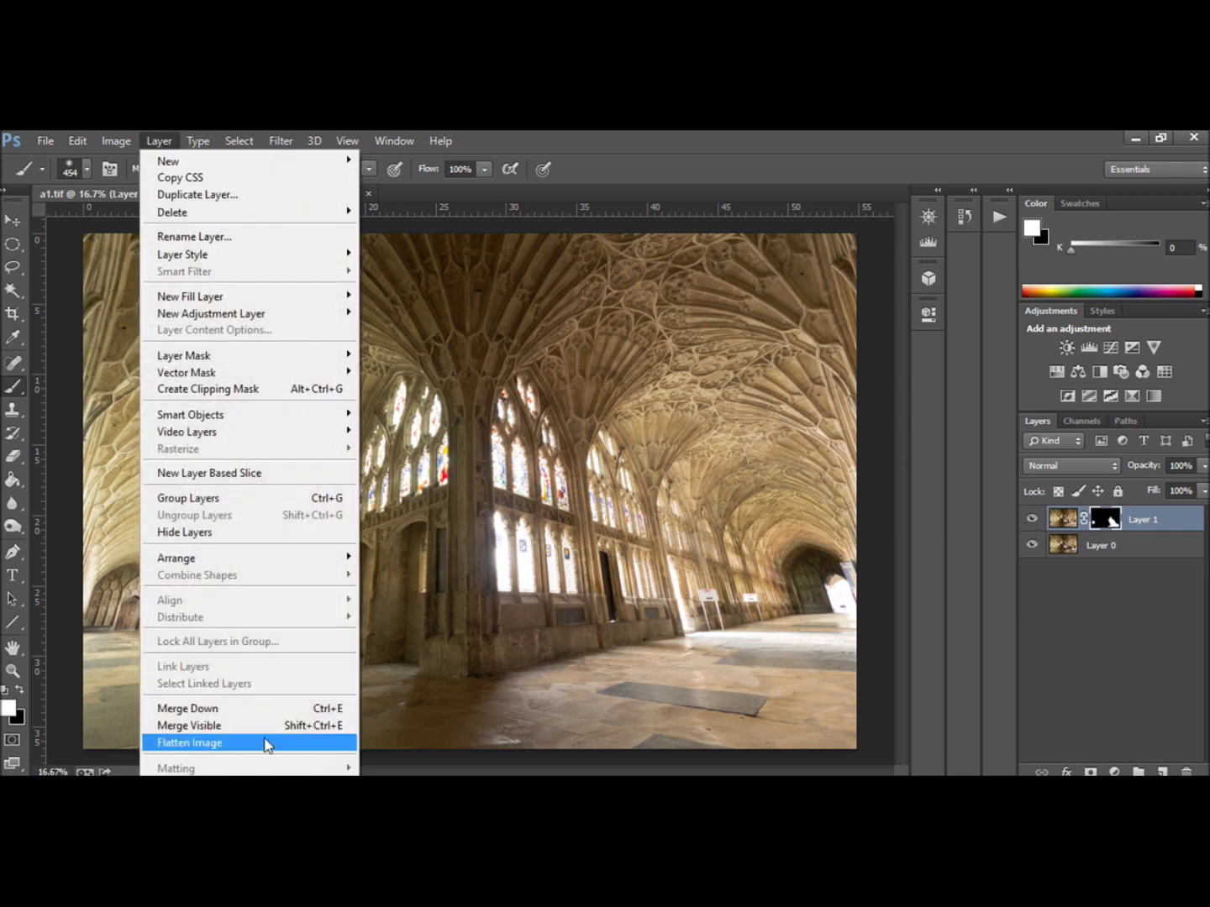
pyautogui.click(265, 744)
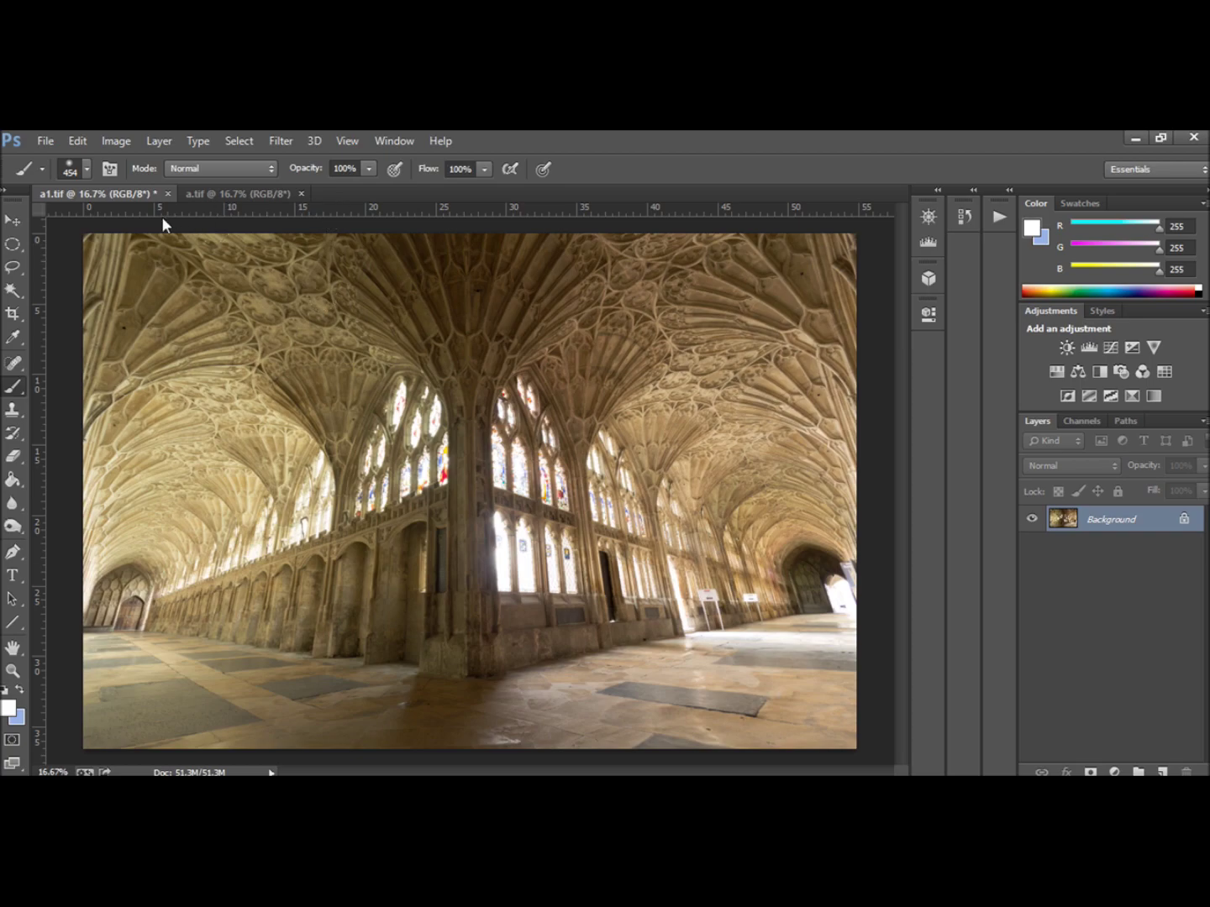
pyautogui.hotkey('alt', 'Tab')
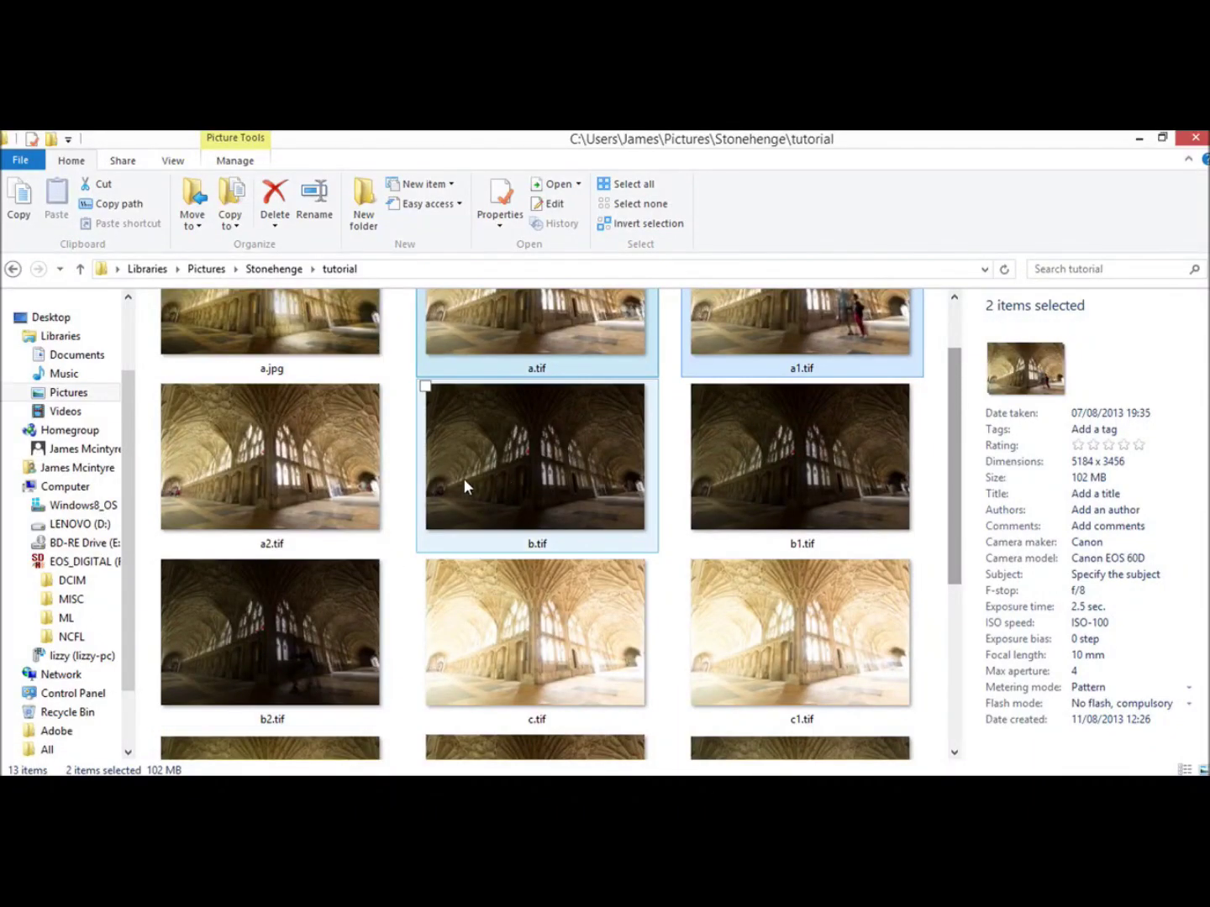
# - Review the details of b.tif, b1.tif, b2.tif, c.tif and c1.tif in the tutorial folder
pyautogui.click(546, 462)
pyautogui.click(821, 451)
pyautogui.click(335, 624)
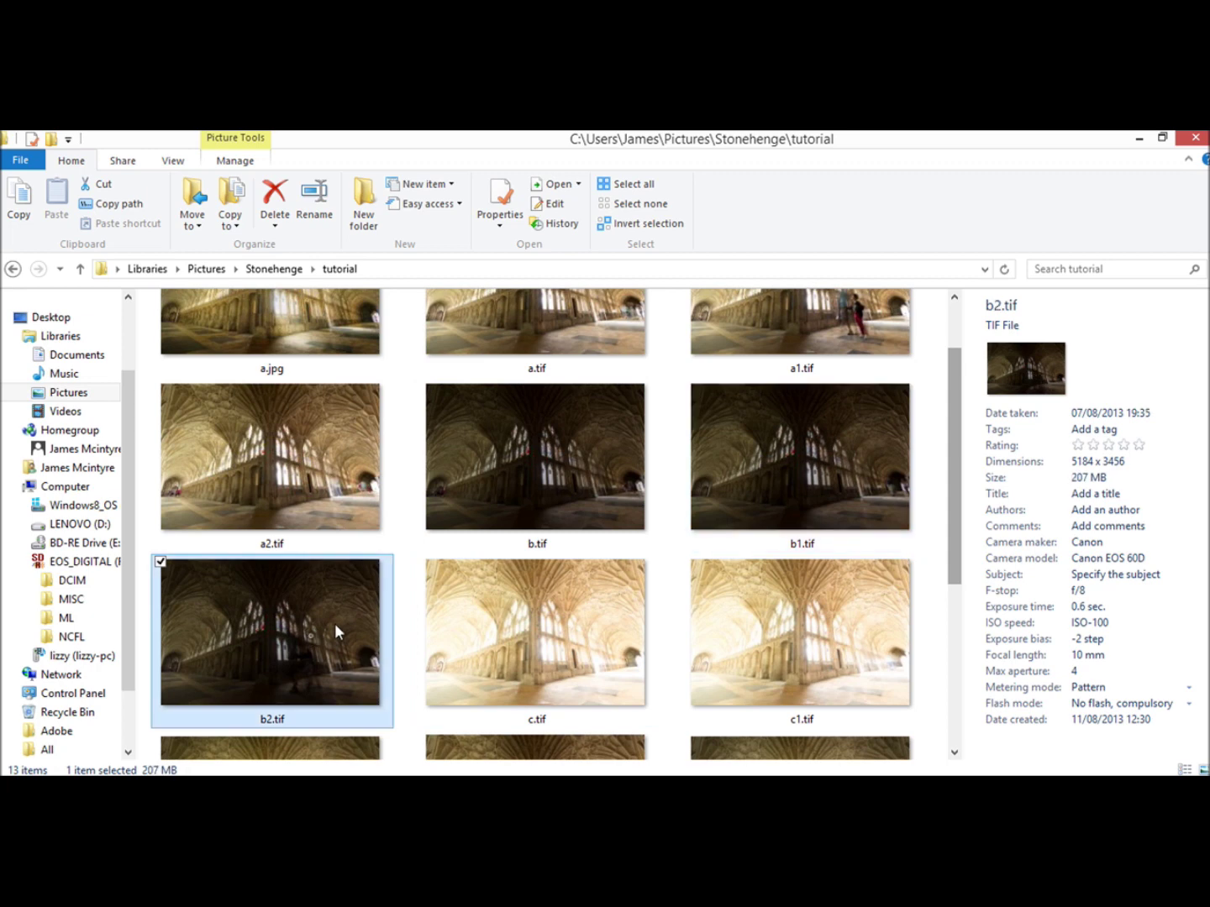
pyautogui.click(561, 454)
pyautogui.click(868, 447)
pyautogui.moveTo(957, 481); pyautogui.dragTo(957, 554)
pyautogui.click(547, 495)
pyautogui.click(789, 512)
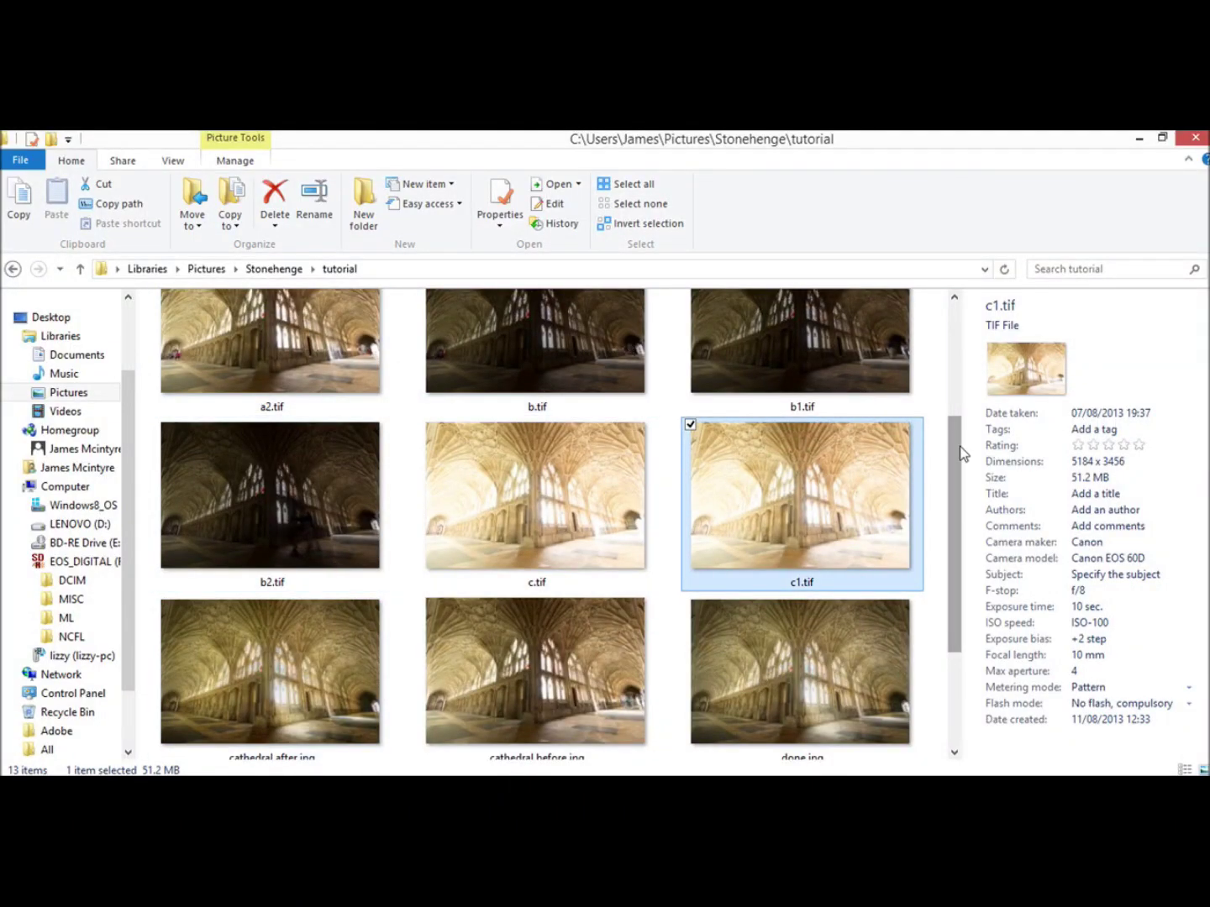
pyautogui.moveTo(959, 451); pyautogui.dragTo(902, 346)
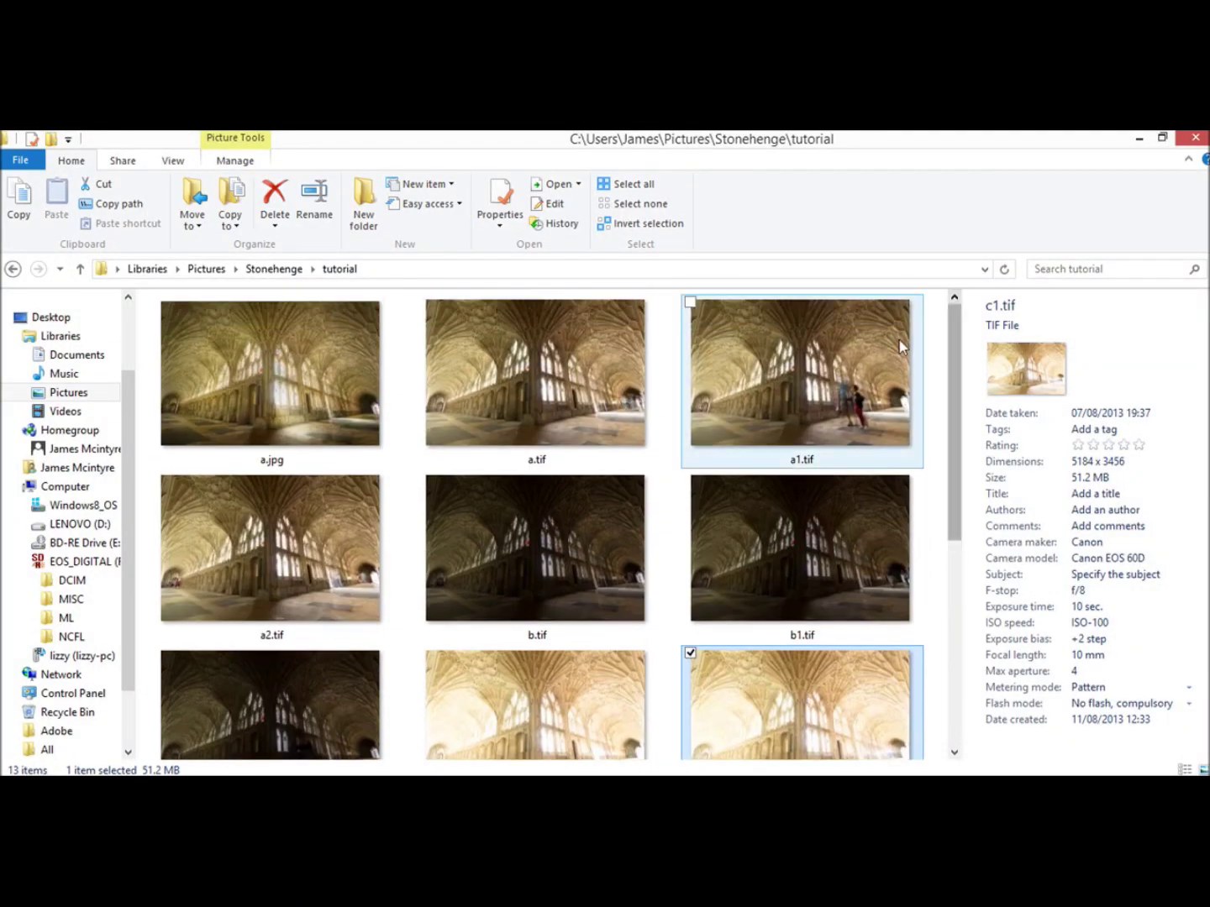